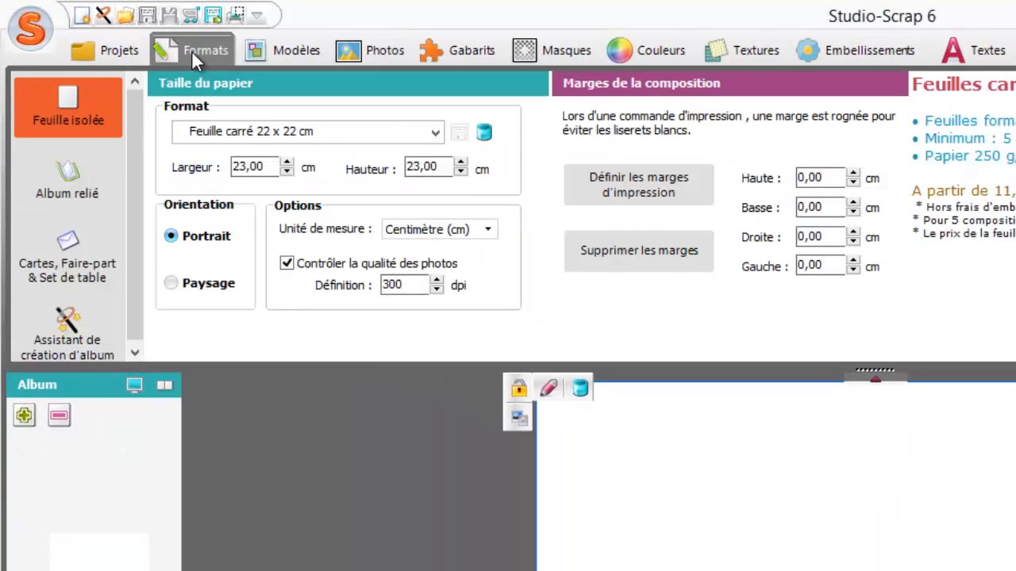
Set the project up as a bound album in the Livre photo souple carré 22 x 22 cm format.
click(71, 169)
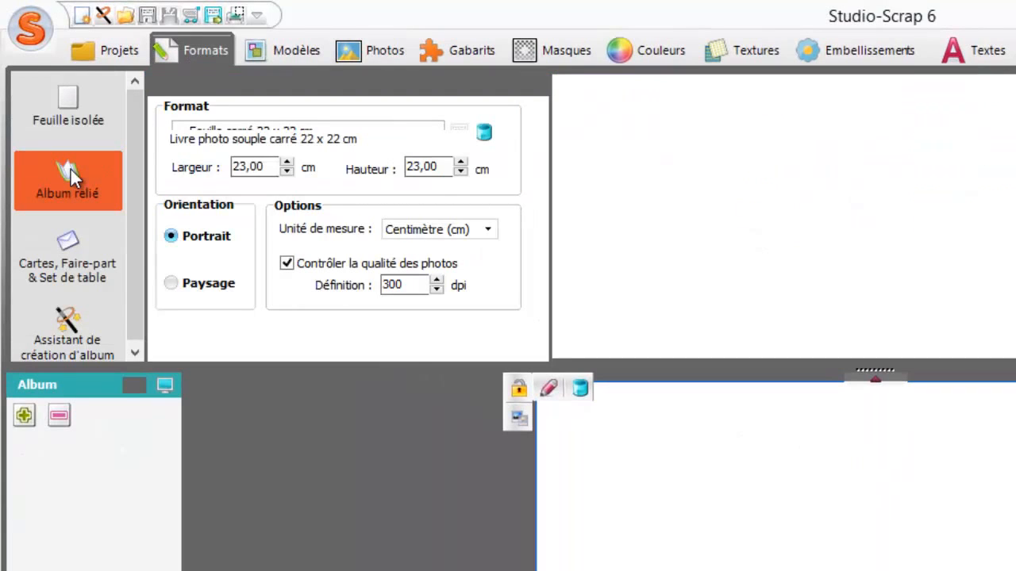
click(481, 141)
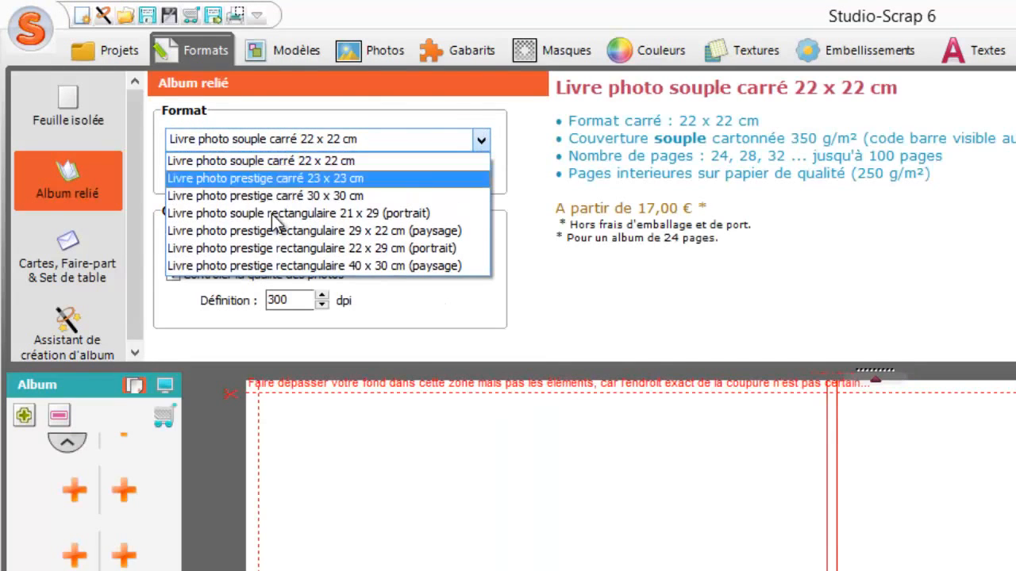
click(285, 113)
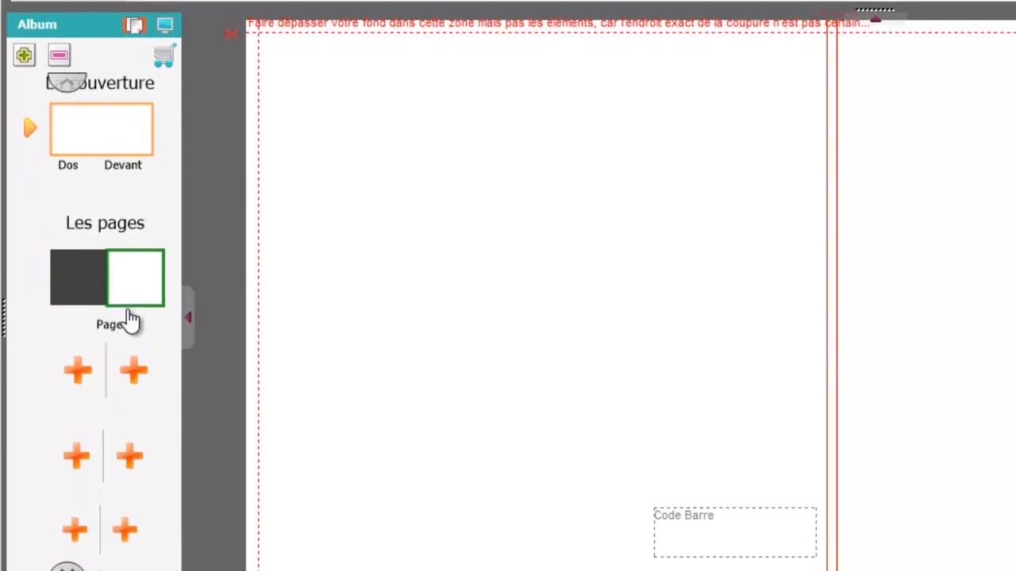
Hide and restore the album panel, and open page 1 with the photo library displayed.
click(187, 313)
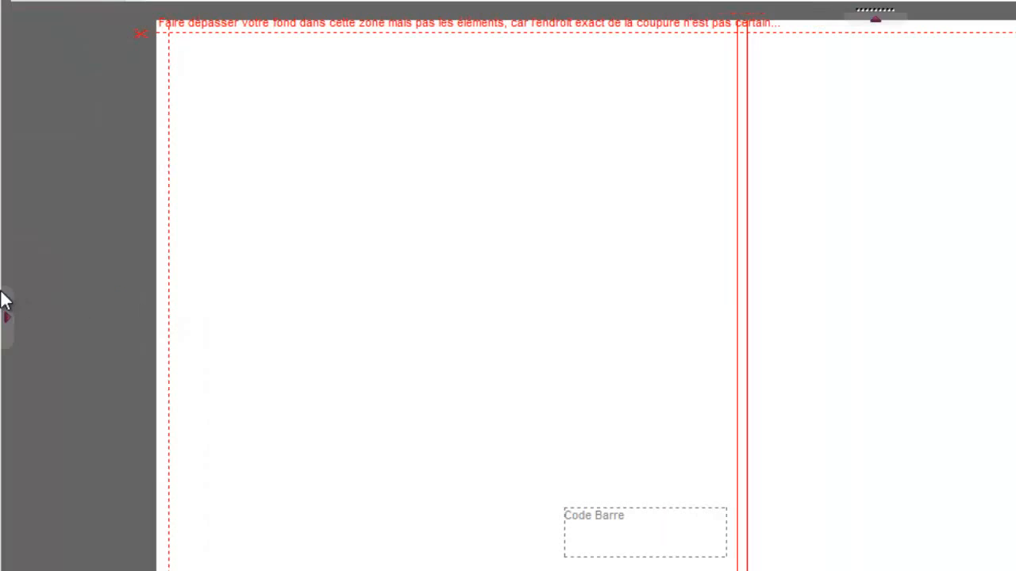
click(7, 317)
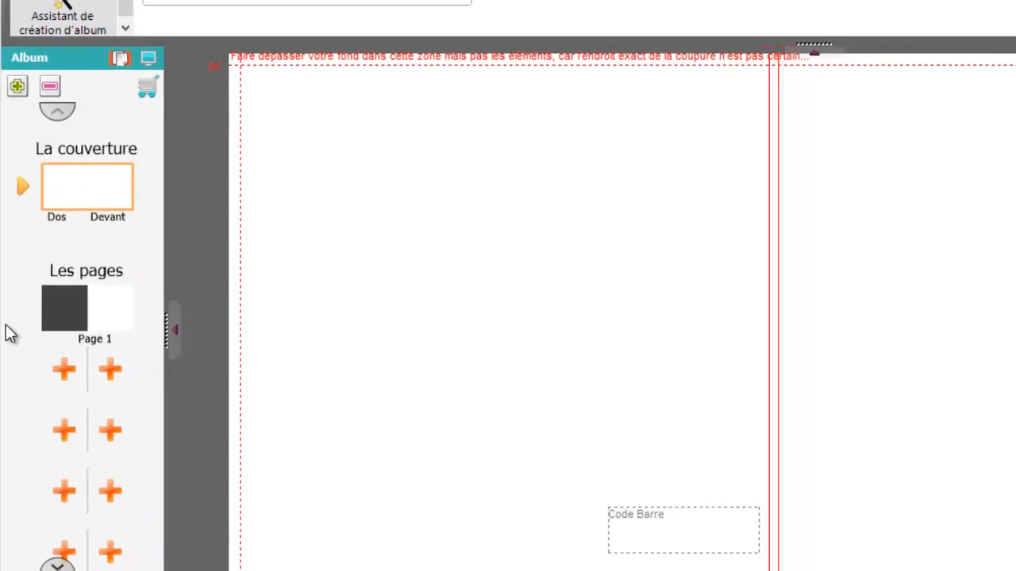
click(64, 310)
click(219, 30)
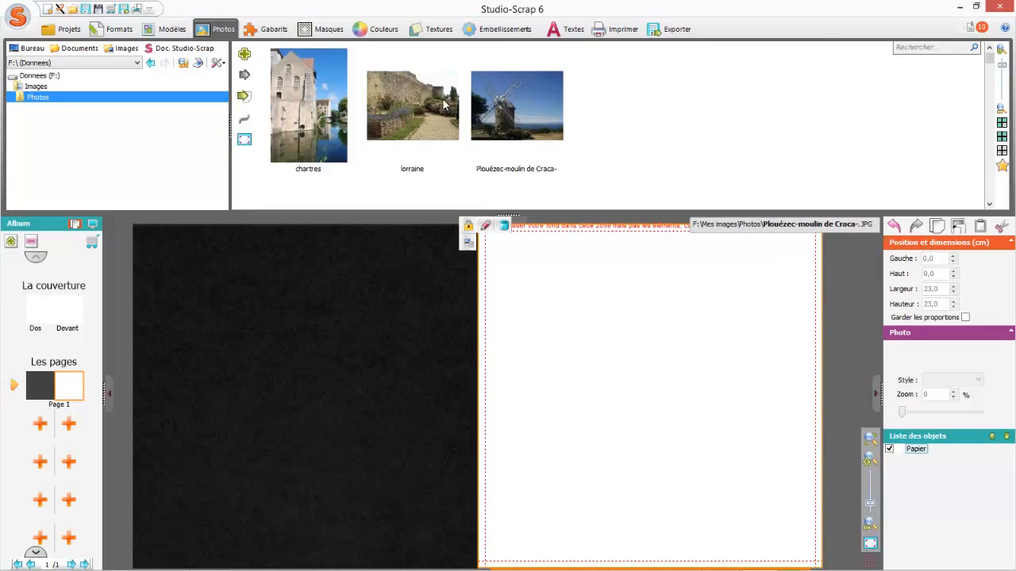
Apply the chartres photo as the current sheet's background and shift the image slightly downward within the page.
mouse_move(343, 101)
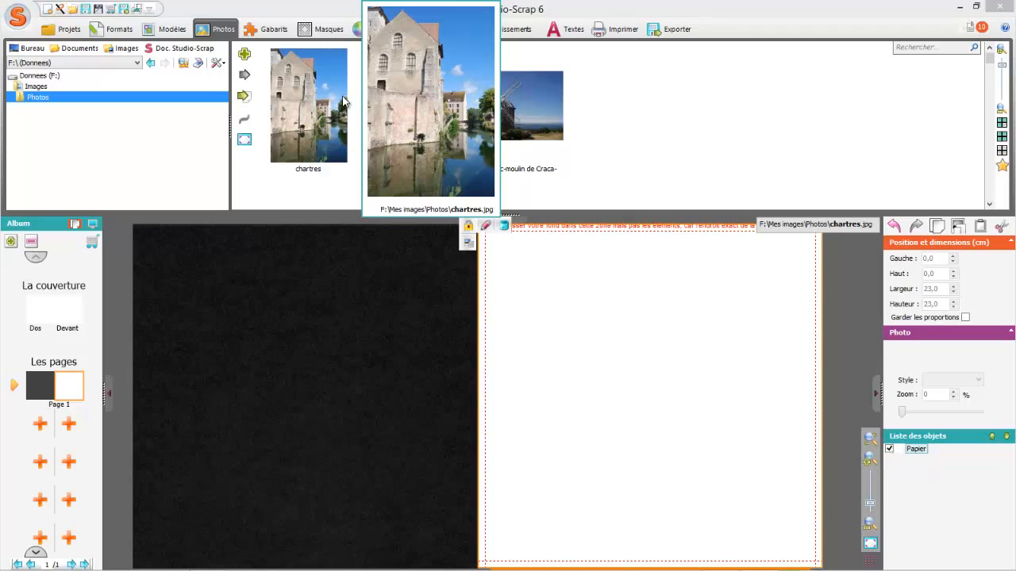
click(321, 107)
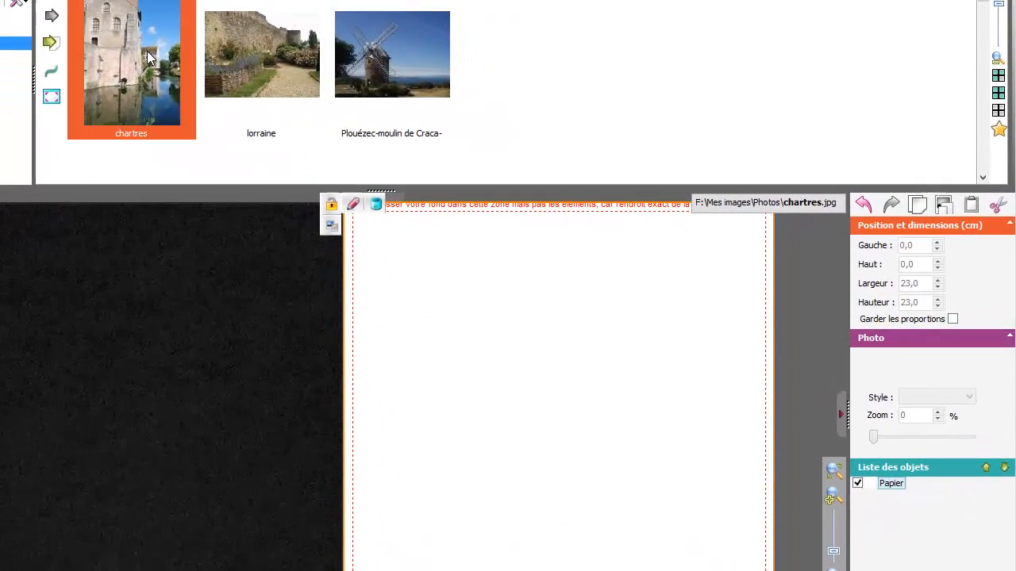
click(45, 46)
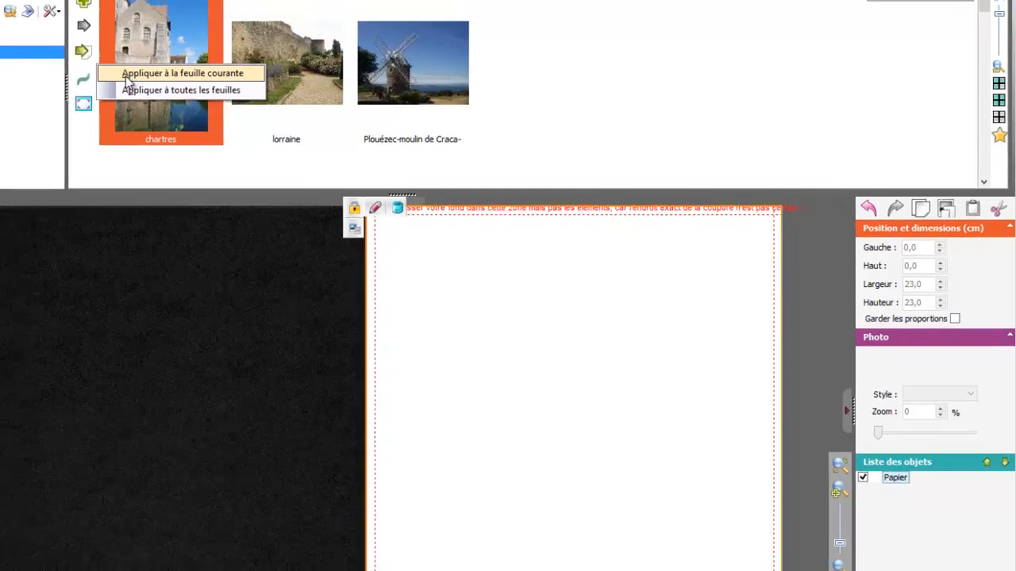
click(100, 66)
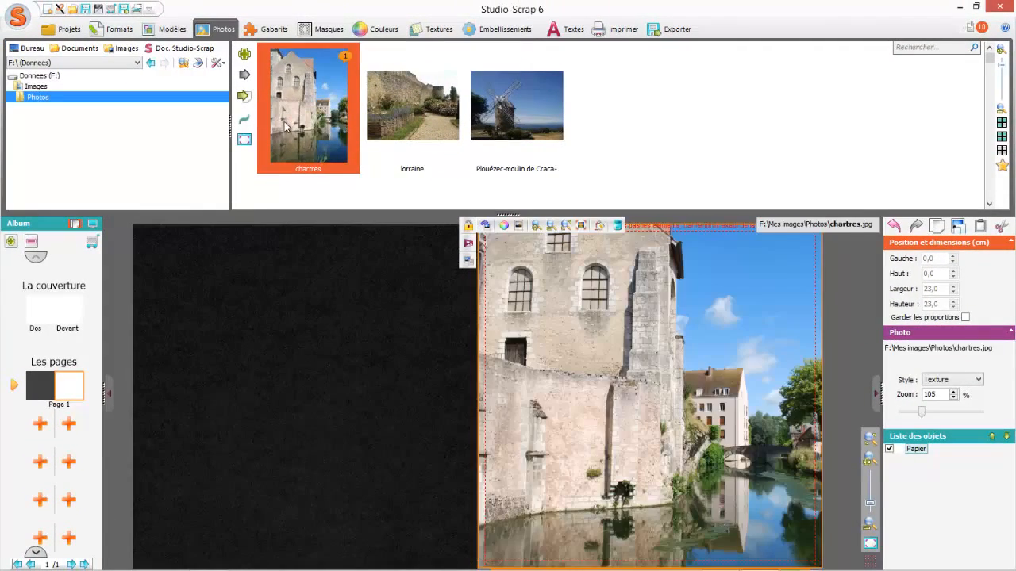
drag(623, 304, 625, 342)
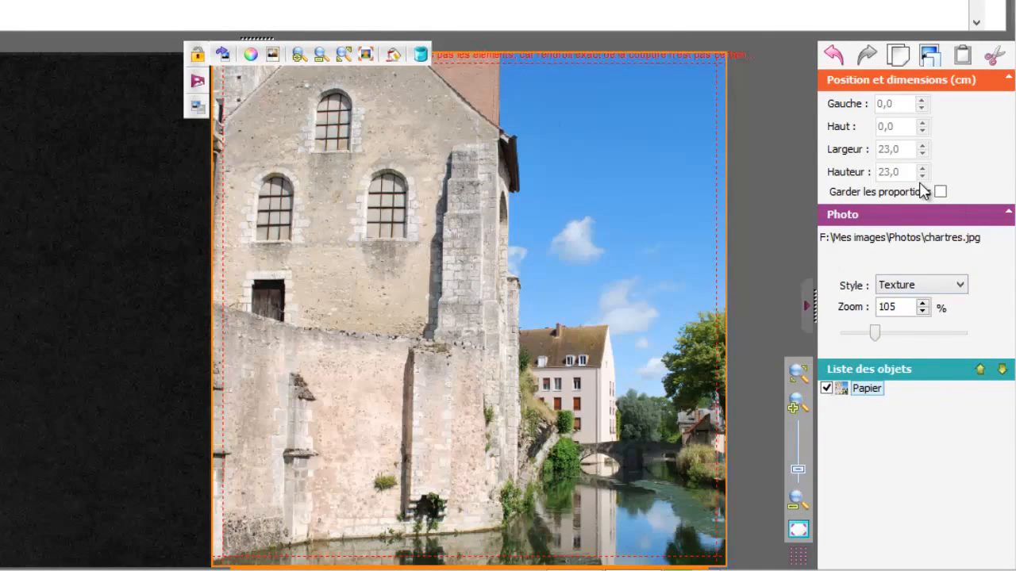
Hide and restore the properties panel, and replace page 1's background with the lorraine photo.
click(807, 295)
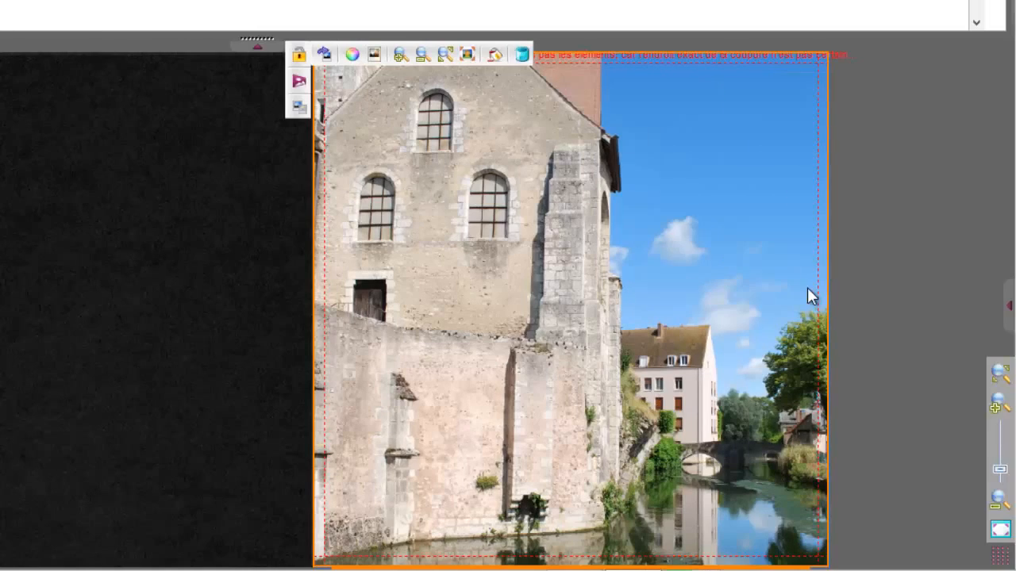
click(1007, 316)
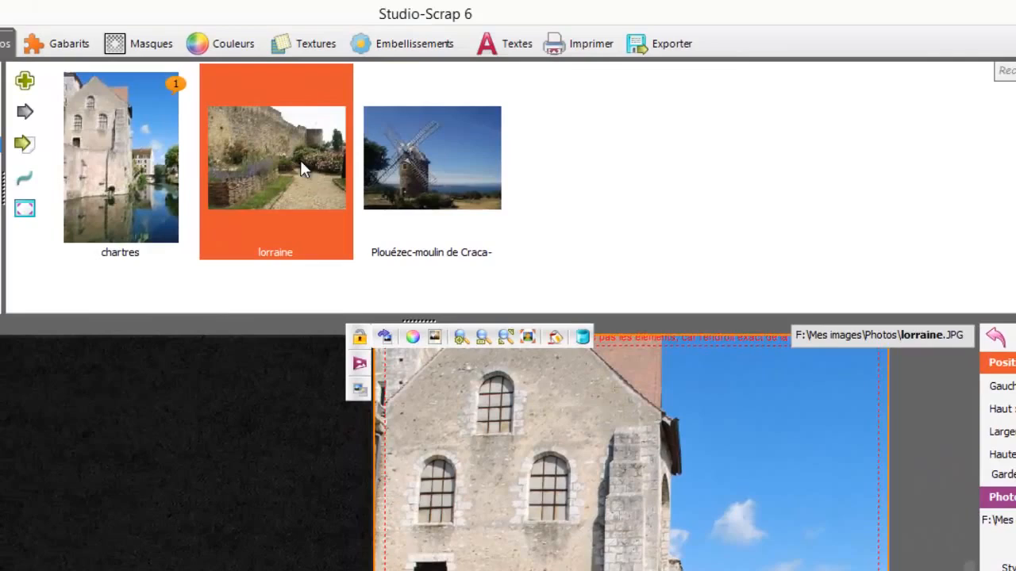
click(36, 156)
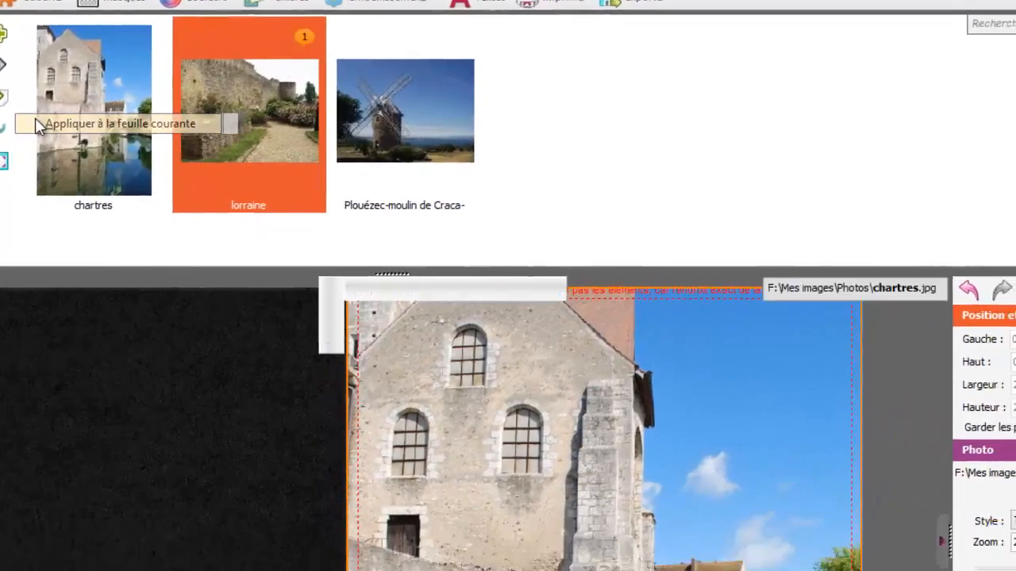
click(65, 174)
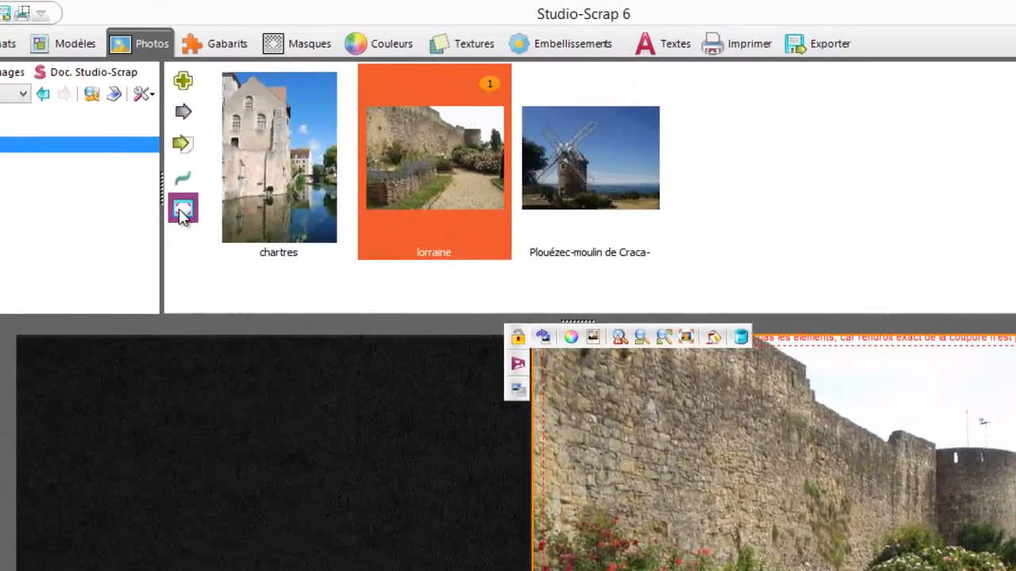
Examine the chartres and lorraine photos zoomed in with the enlarged photo viewer, and return to the standard display.
click(182, 210)
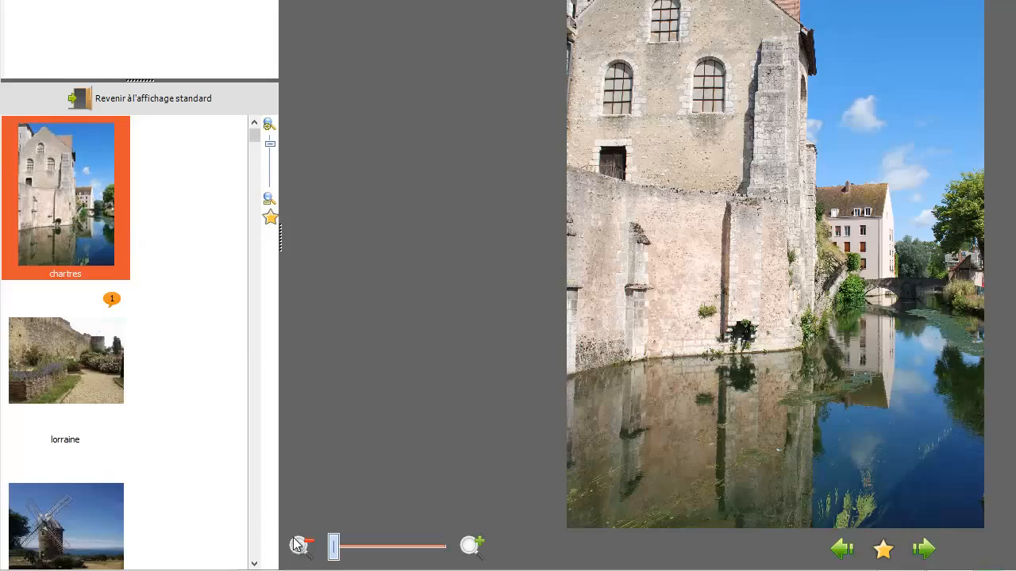
drag(333, 546, 440, 558)
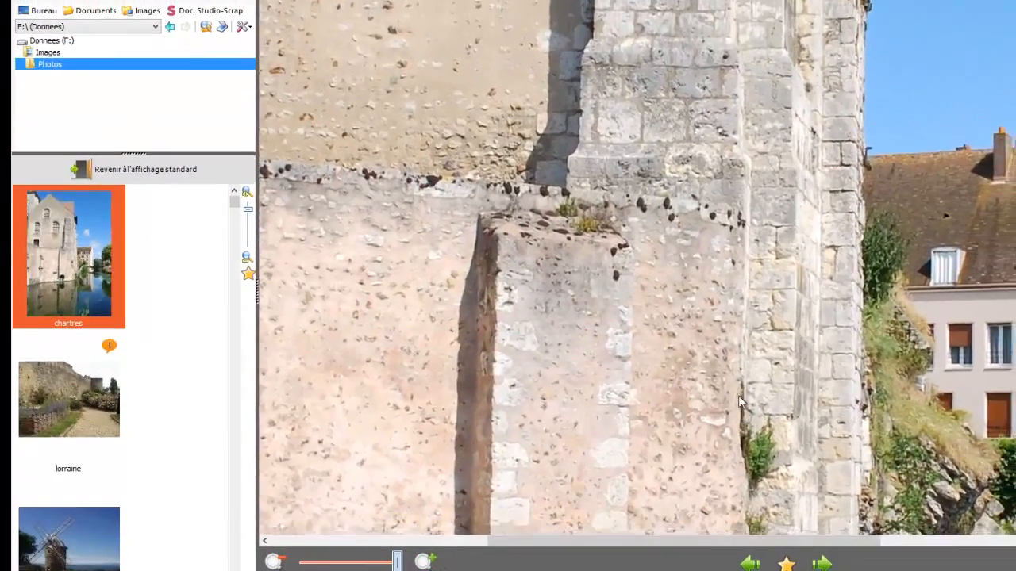
drag(738, 401, 573, 188)
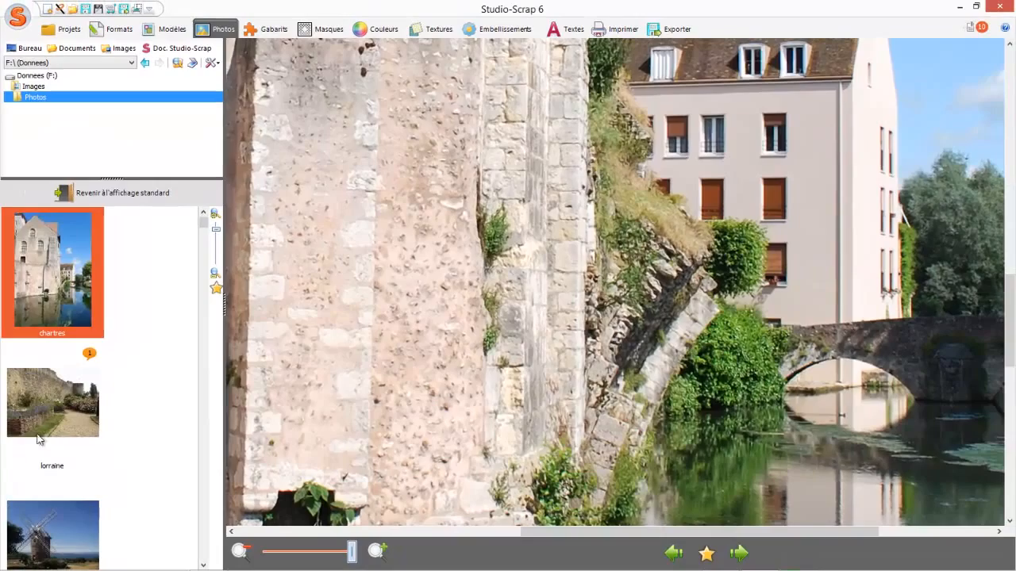
click(44, 420)
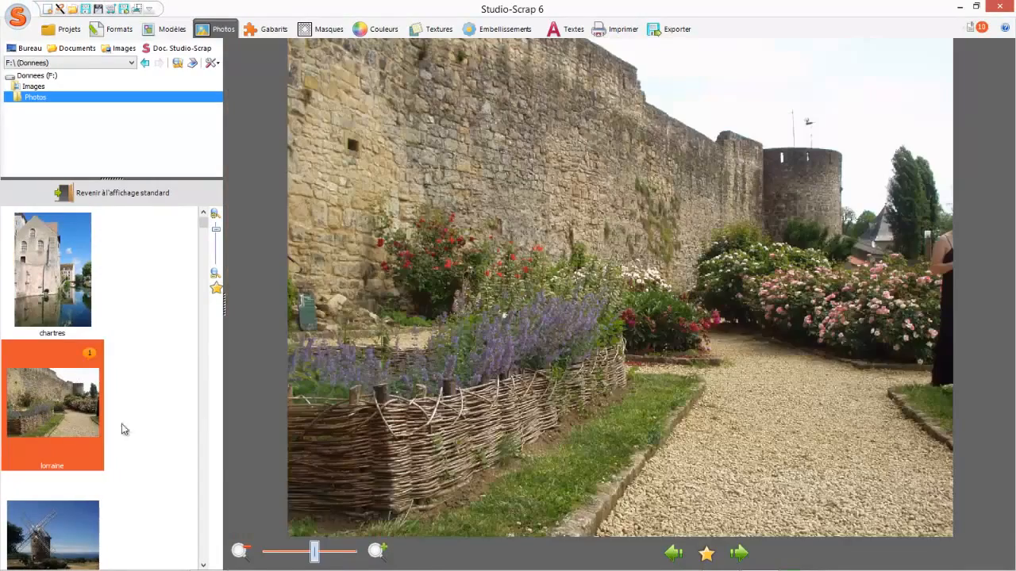
drag(314, 553, 376, 553)
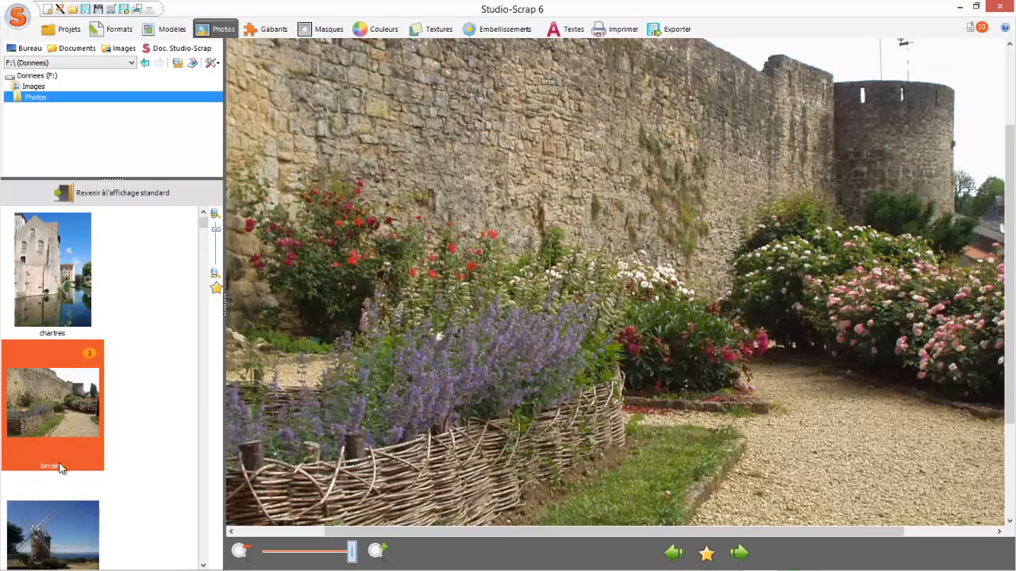
click(54, 266)
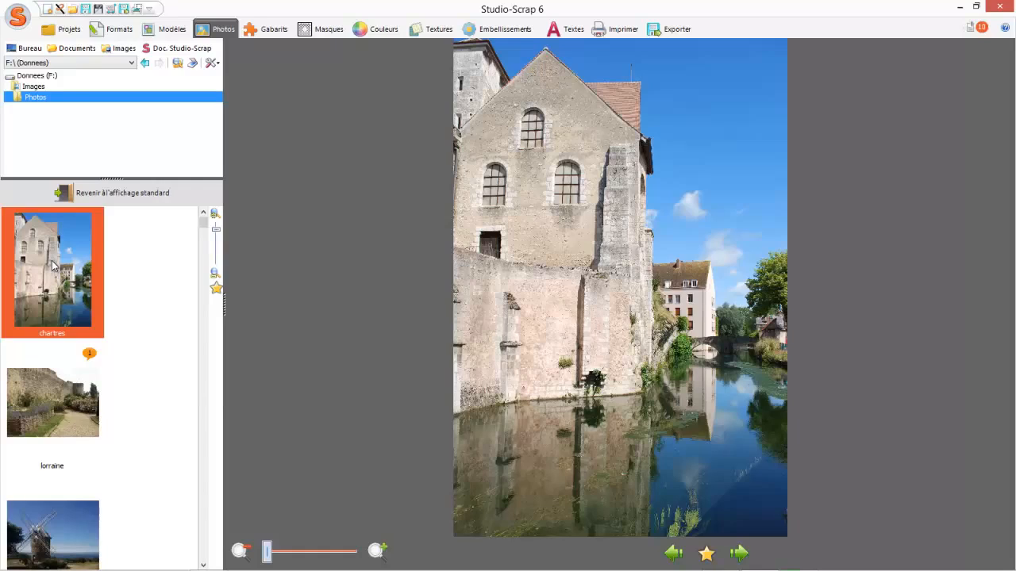
click(123, 196)
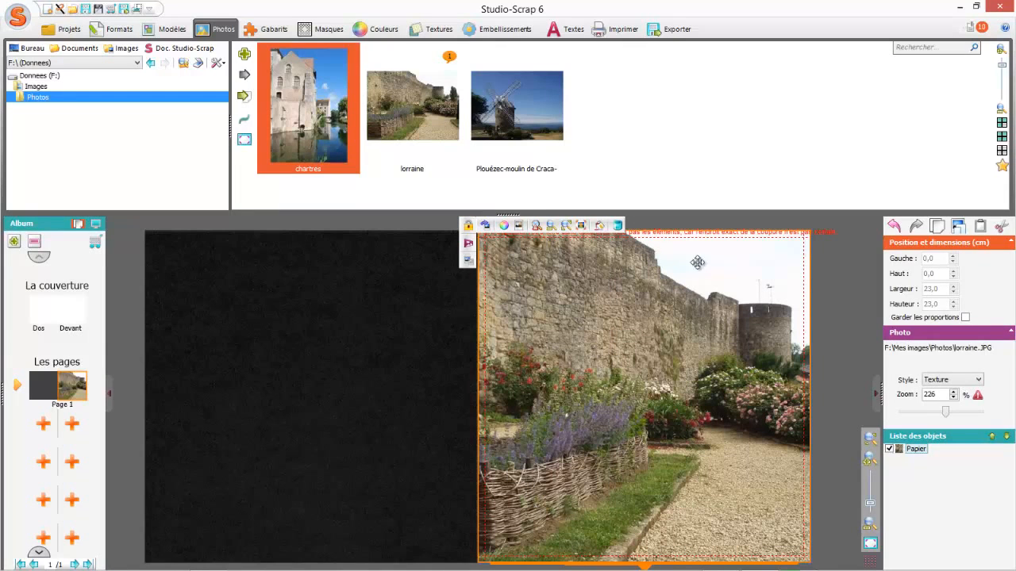
Set the lorraine background's transparency to 50 and remove the photo from the page.
click(468, 263)
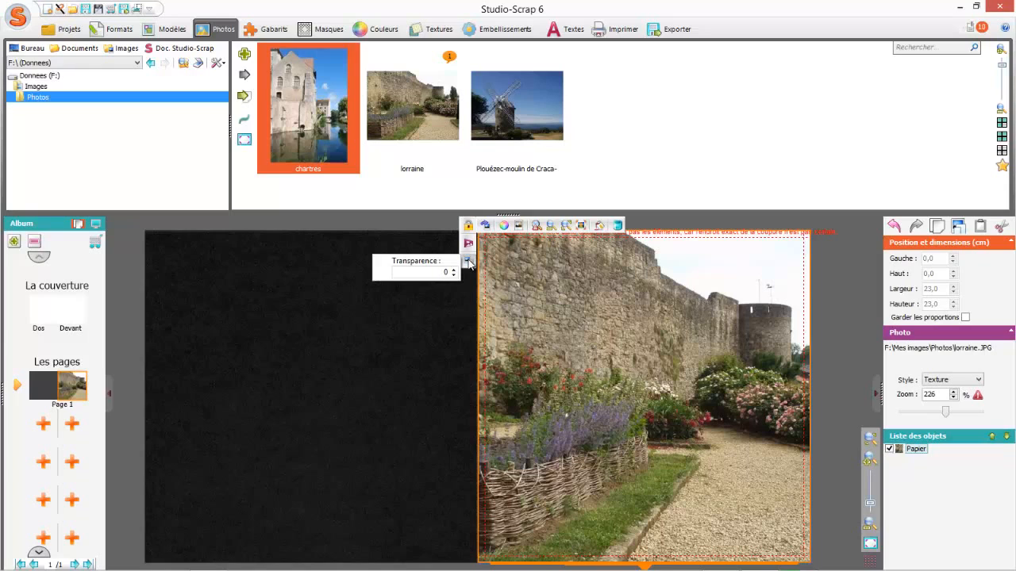
click(452, 272)
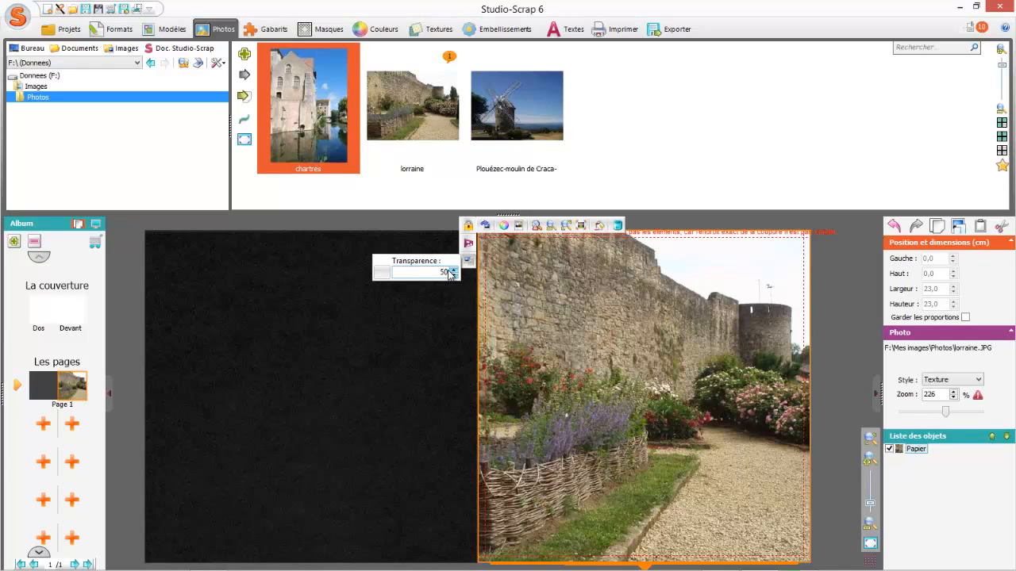
key(Return)
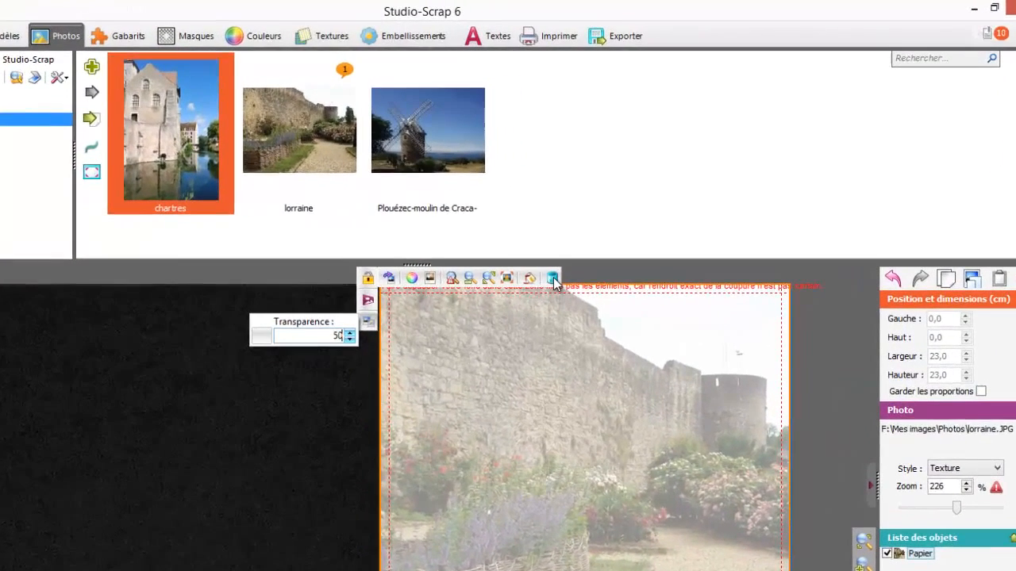
click(617, 226)
Add the lorraine photo to page 1 as a separate object, about 3.2 cm from the left edge and 2.5 cm from the top.
click(292, 151)
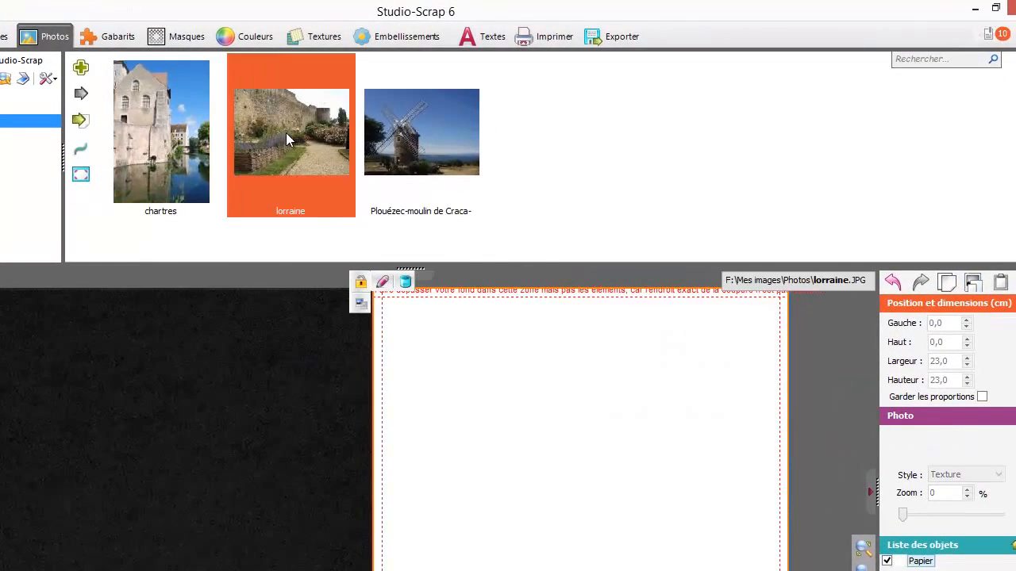
click(80, 68)
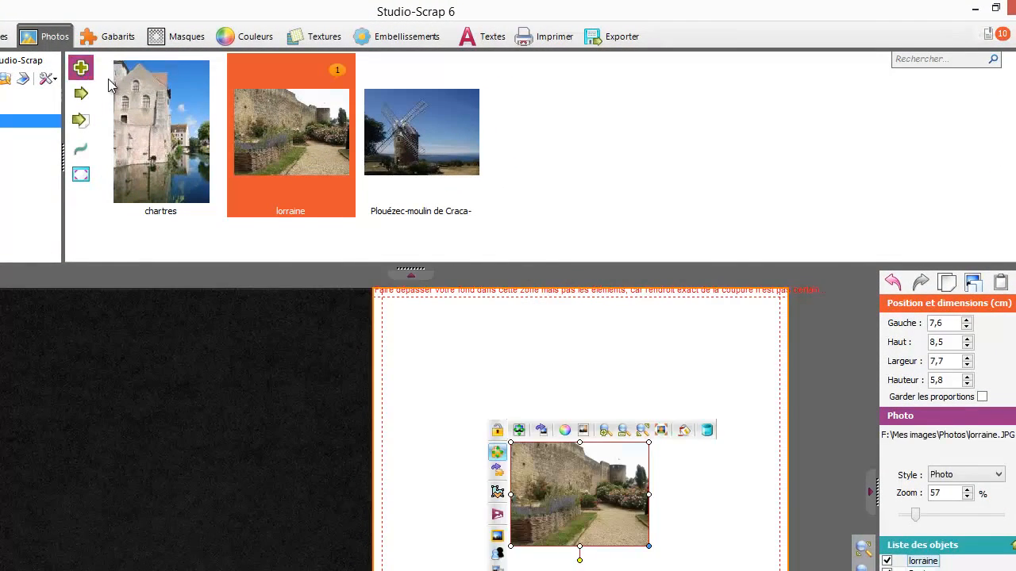
drag(554, 435, 503, 345)
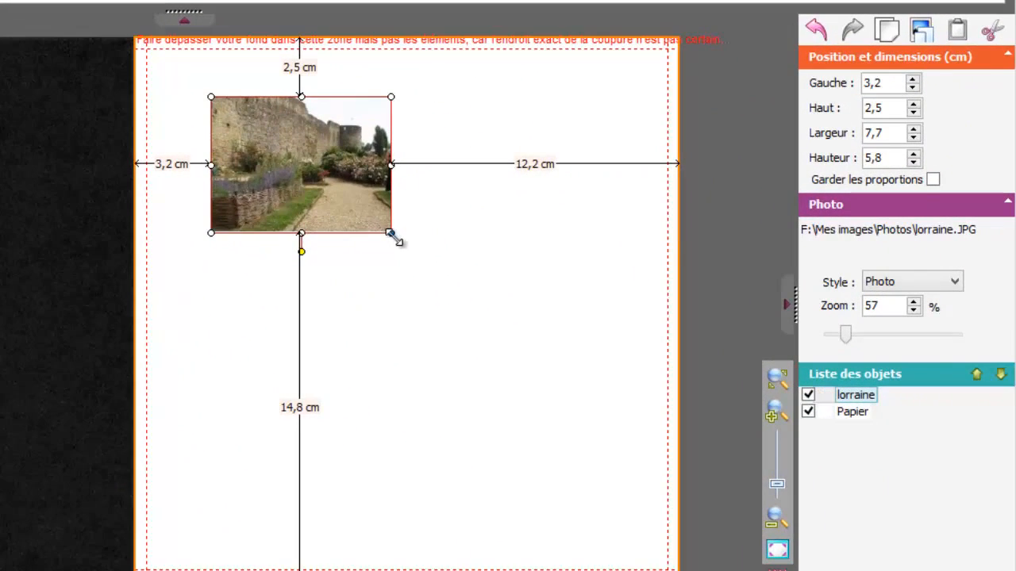
Resize the lorraine photo to about 15.2 x 11.4 cm and move it about 1.5 cm from the left edge and 1.9 cm from the top.
drag(392, 233, 610, 396)
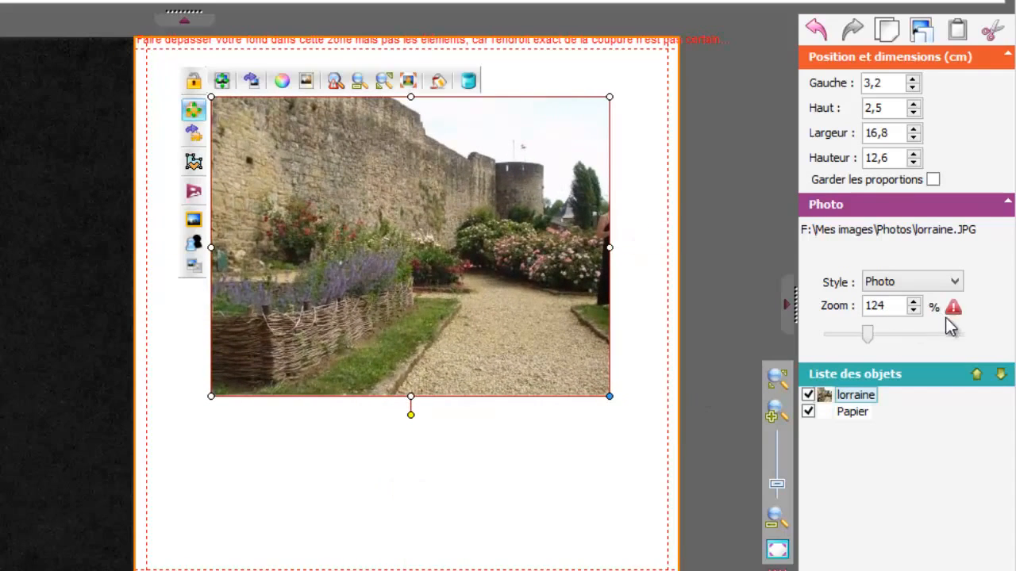
mouse_move(957, 305)
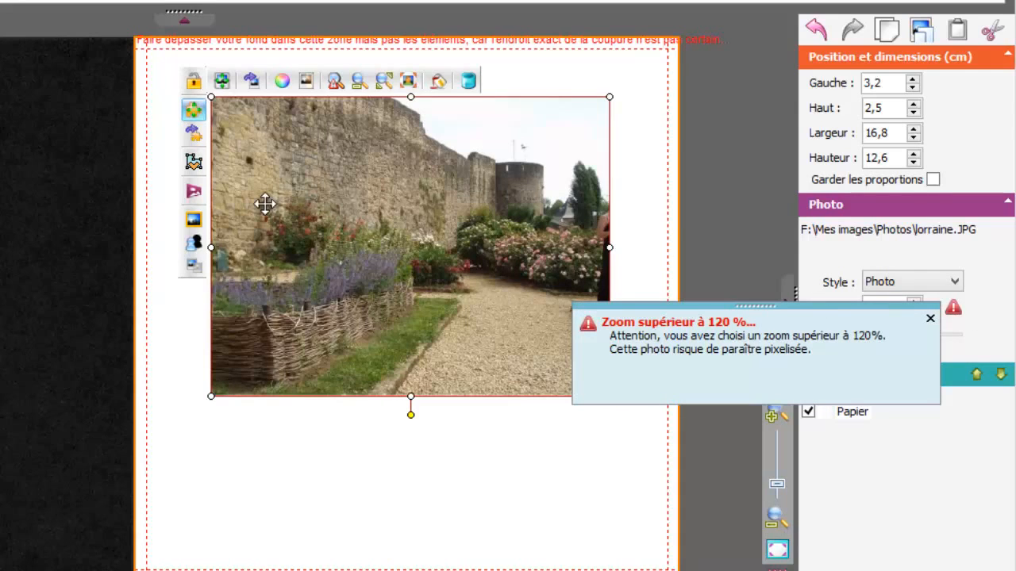
drag(519, 370, 478, 354)
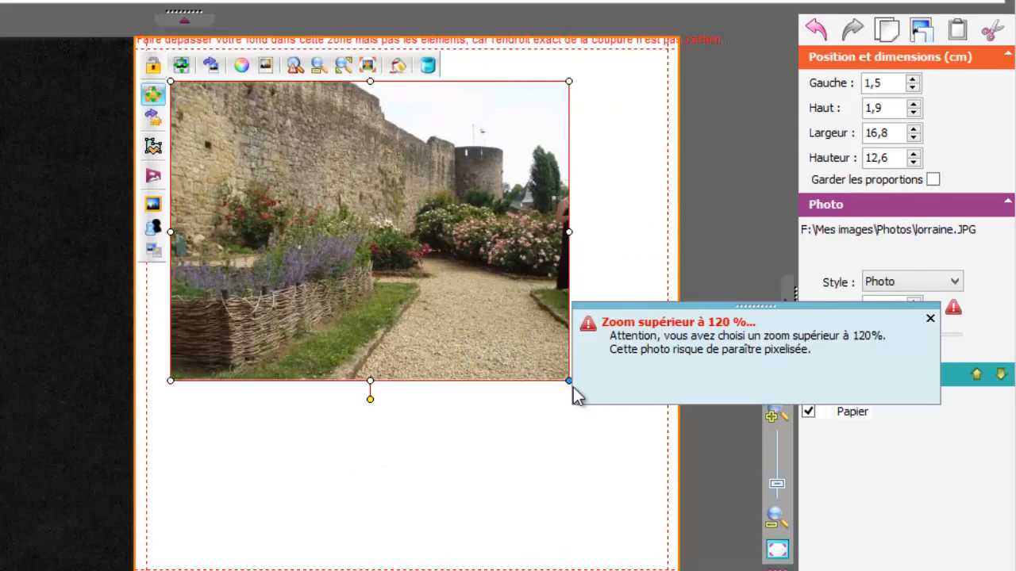
drag(568, 382, 531, 352)
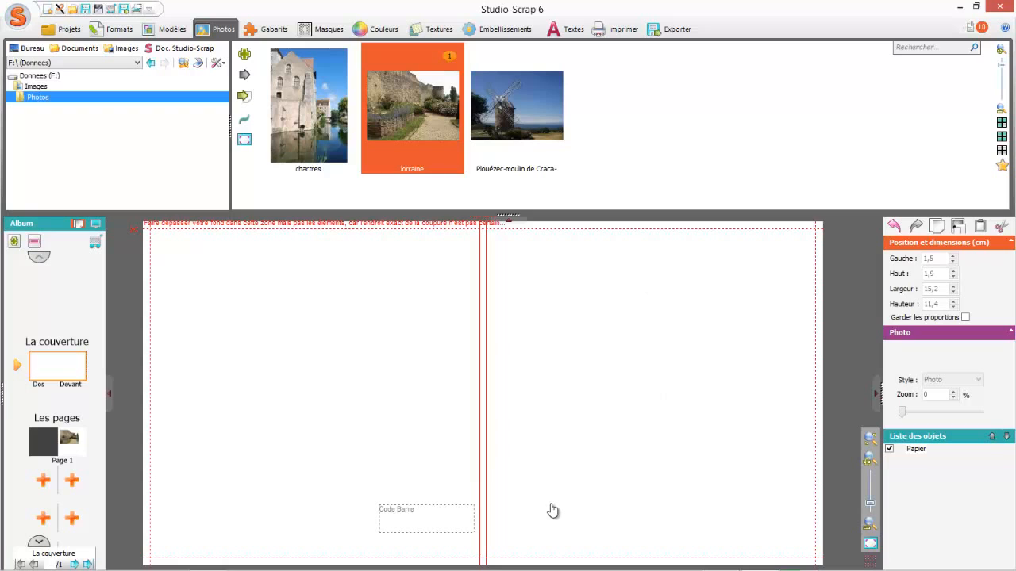
Apply the chartres photo as the background of the album cover.
click(295, 115)
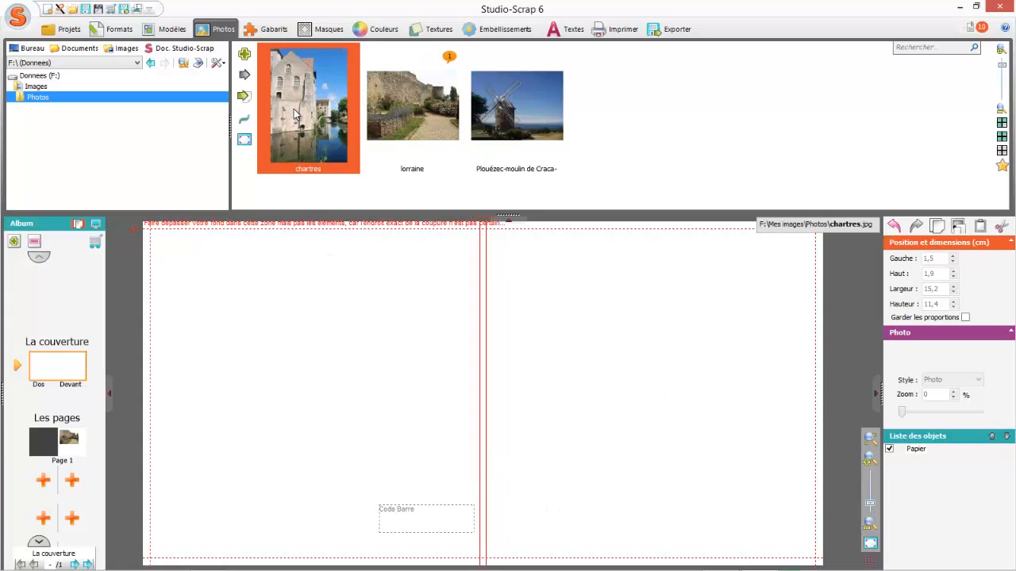
click(246, 96)
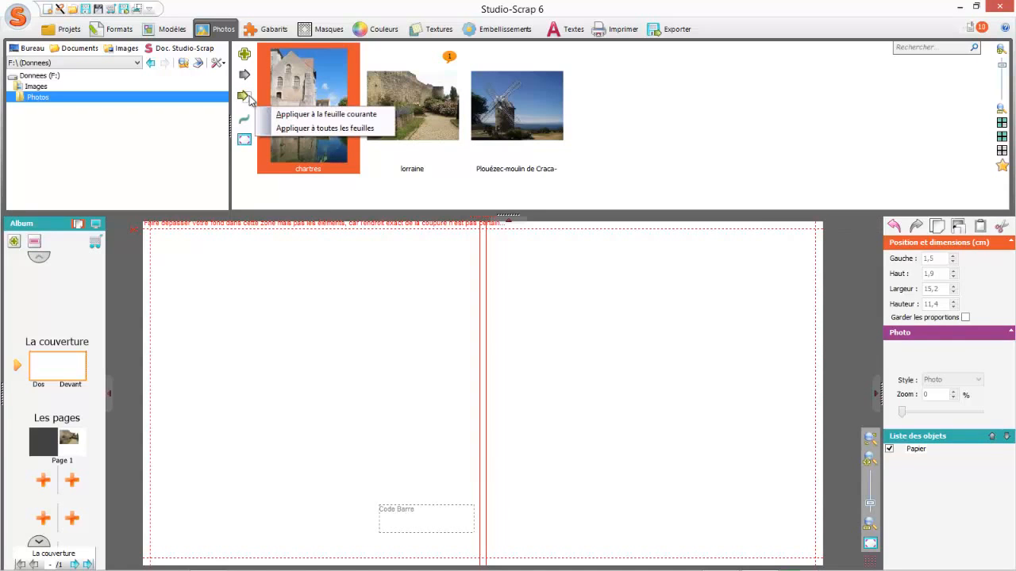
click(278, 114)
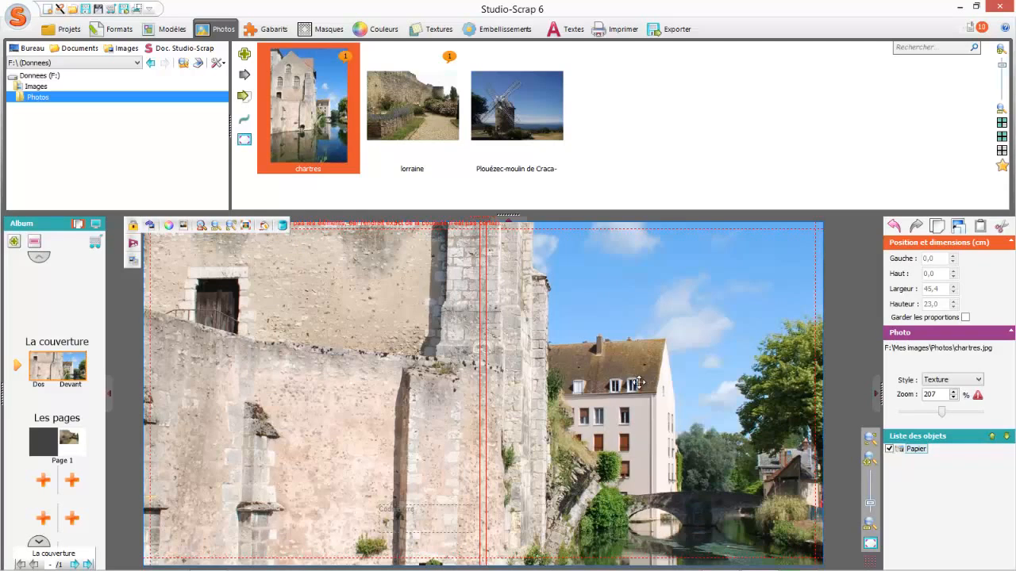
Remove the cover's chartres background and add the chartres photo as a separate object in the front cover's upper corner beside the spine.
click(282, 226)
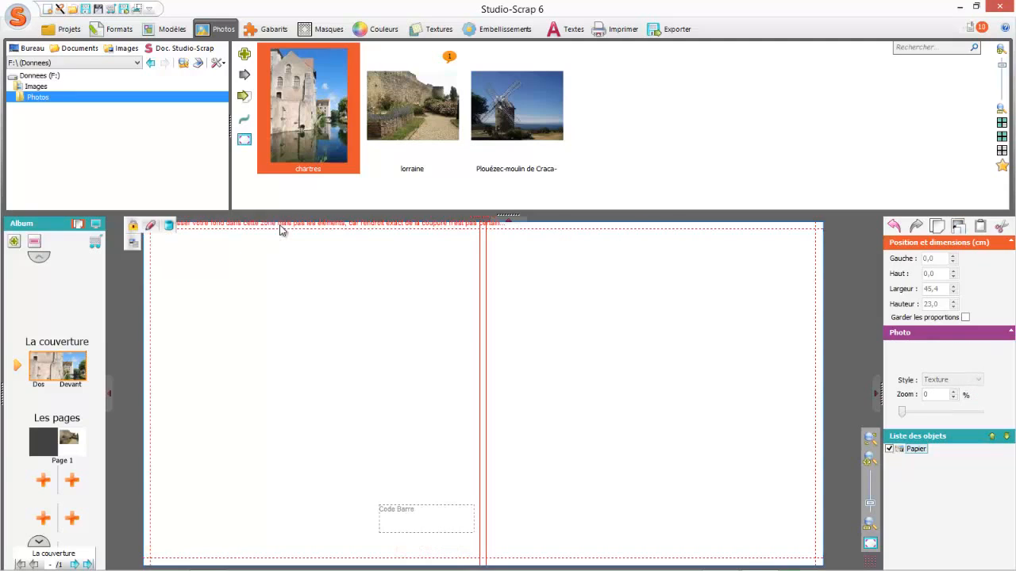
click(244, 53)
drag(513, 360, 557, 304)
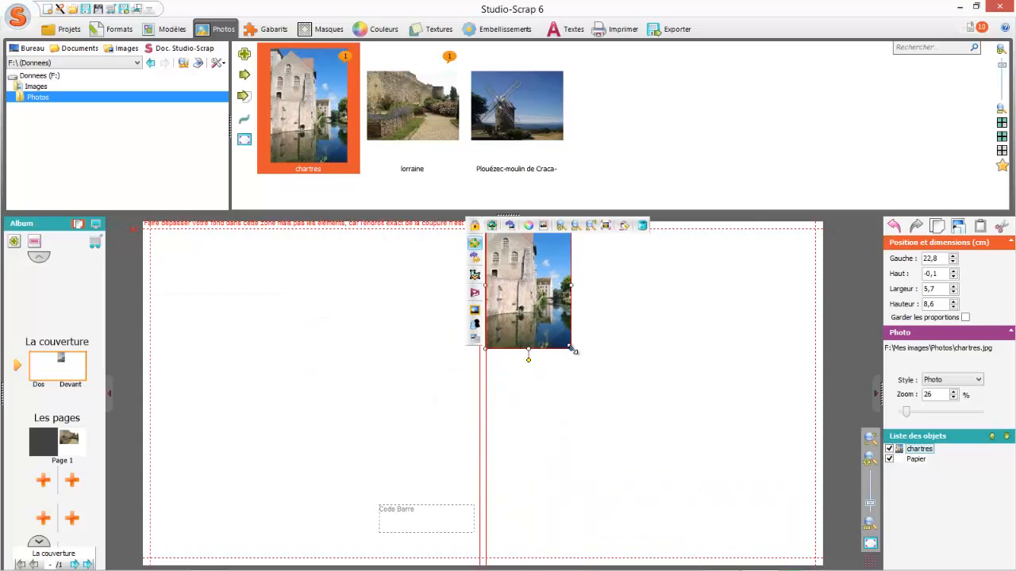
Enlarge and stretch the chartres photo from the spine to the outer and lower edges so that it fills the front cover.
drag(573, 350, 607, 550)
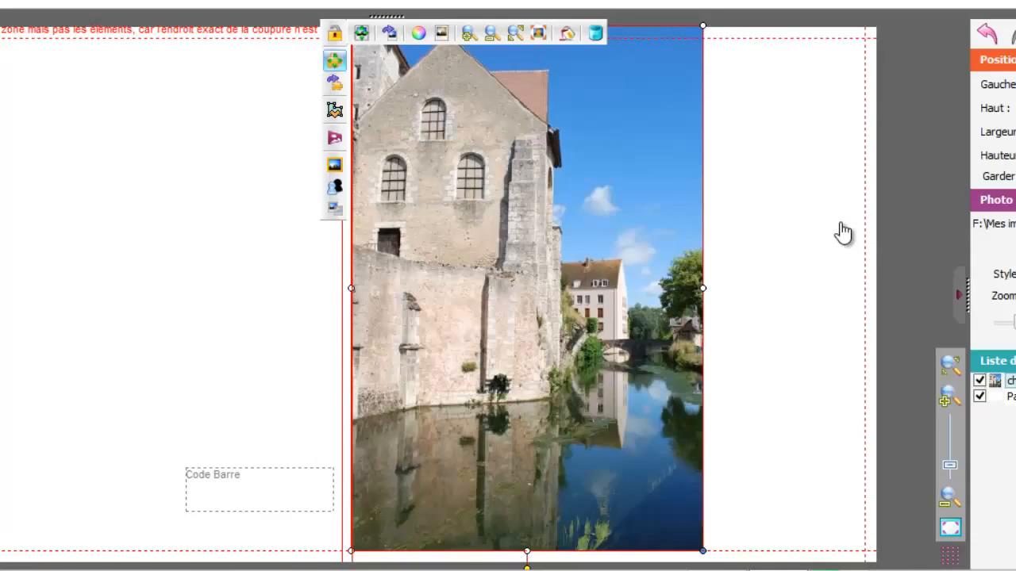
click(849, 268)
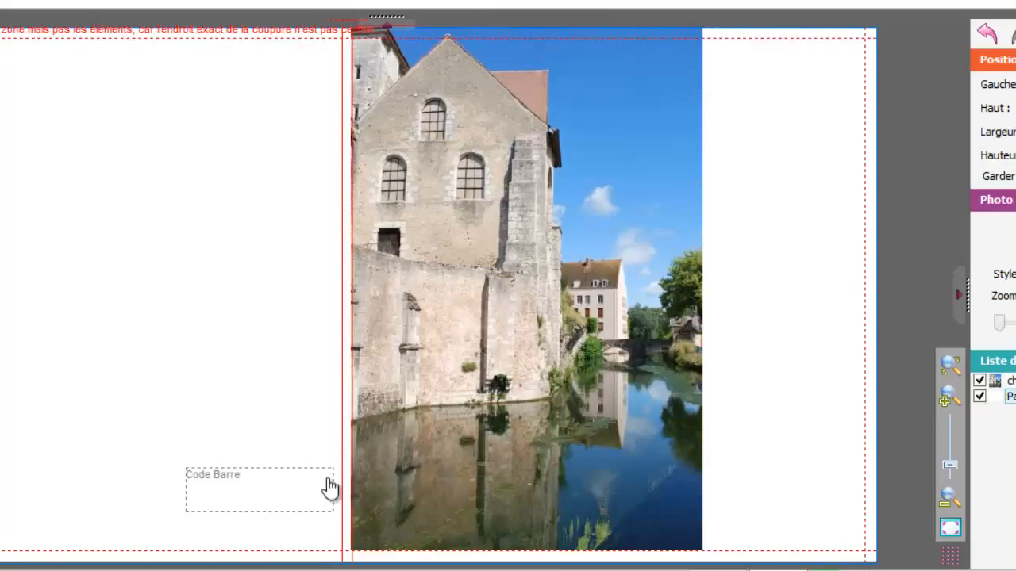
click(456, 440)
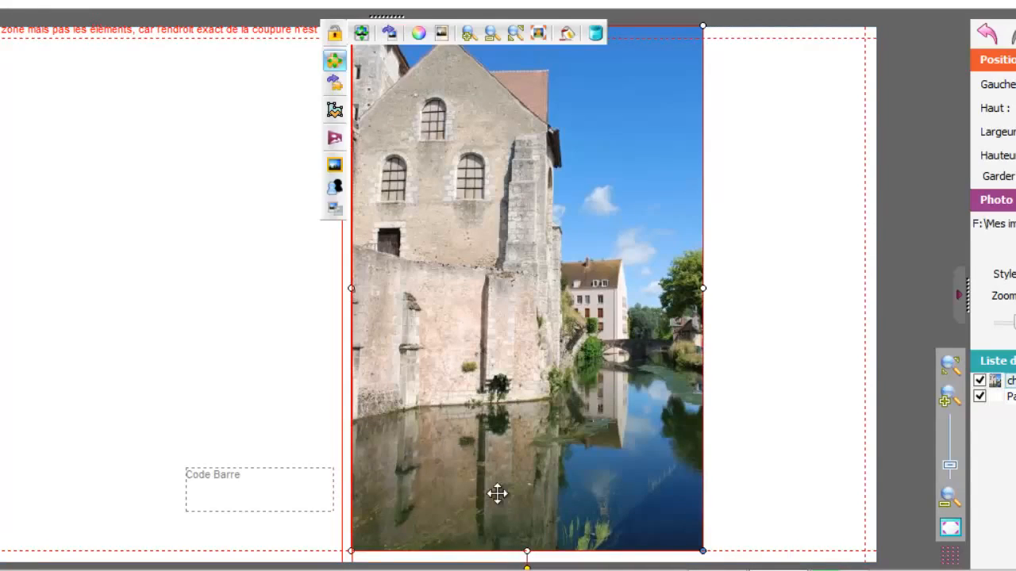
drag(529, 553, 527, 560)
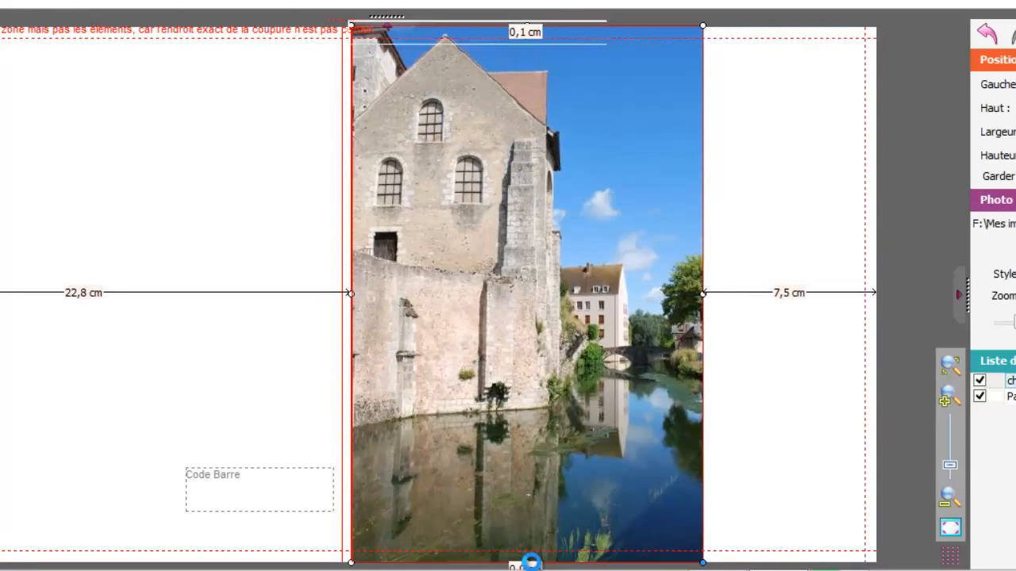
drag(699, 299, 876, 301)
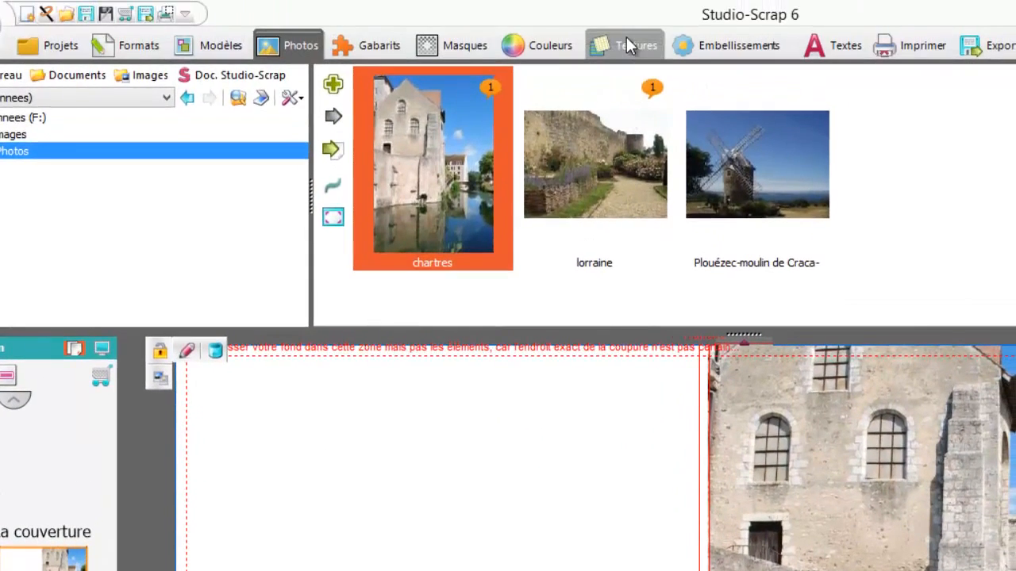
Add the blue-green ink-splash paper texture as an object and enlarge it to about 22.9 x 22.9 cm to fill the back cover.
click(627, 45)
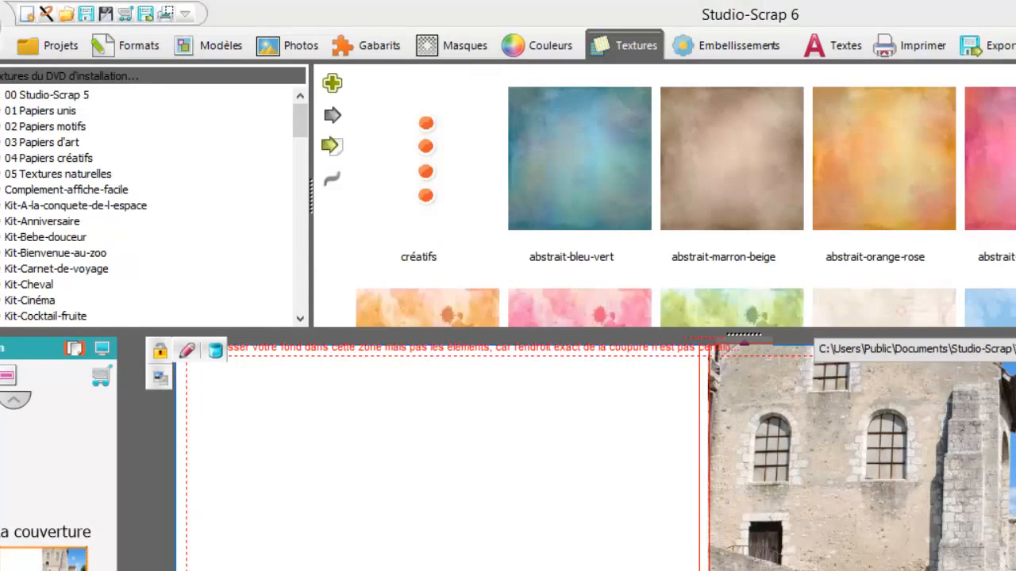
click(333, 83)
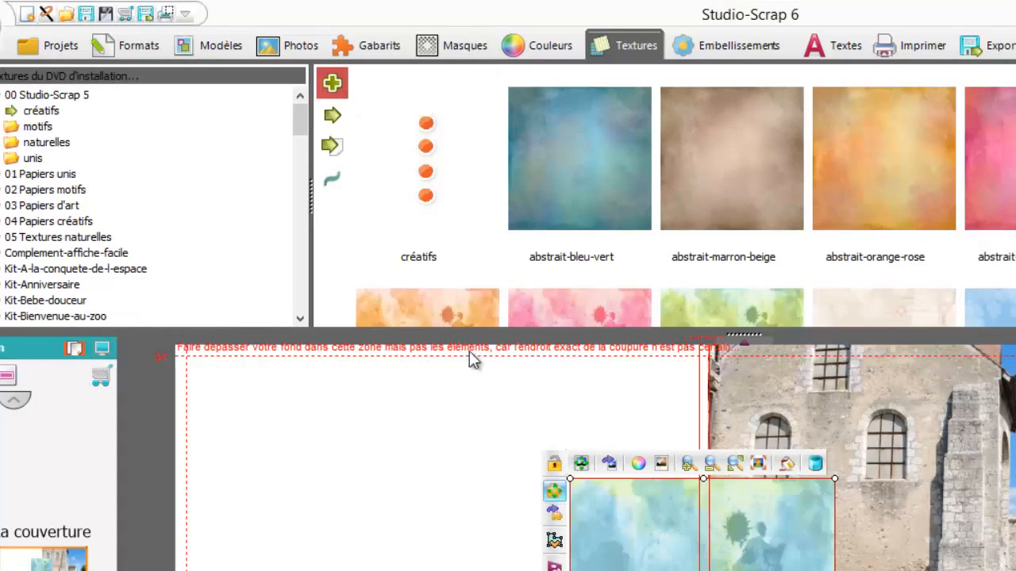
drag(626, 516, 254, 478)
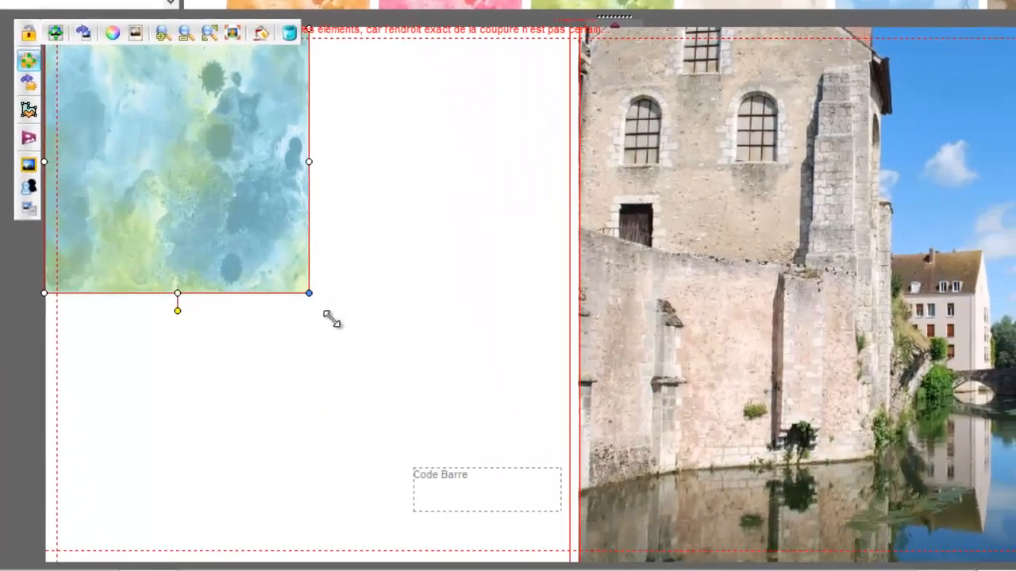
drag(373, 442, 534, 559)
click(33, 246)
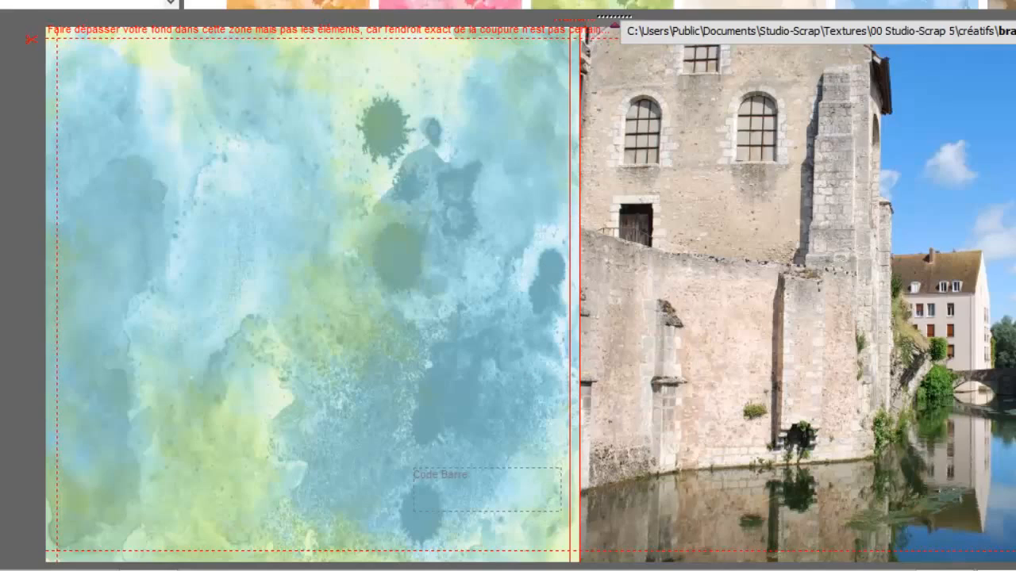
Find the carton-beige texture in the 01 Papiers unis collection and add it to the cover as an object.
scroll(618, 4, down, 6)
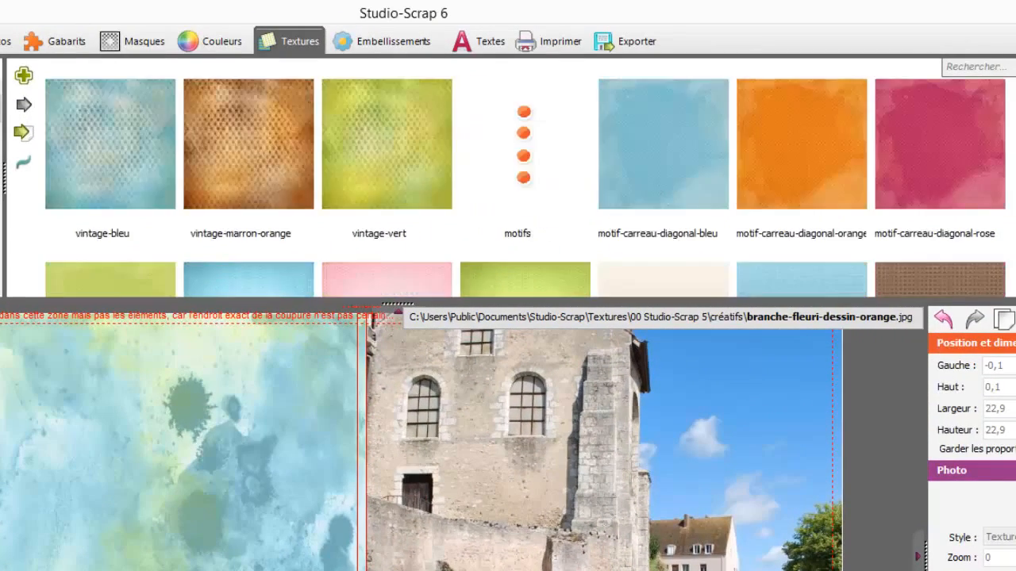
scroll(524, 179, down, 3)
scroll(523, 178, down, 12)
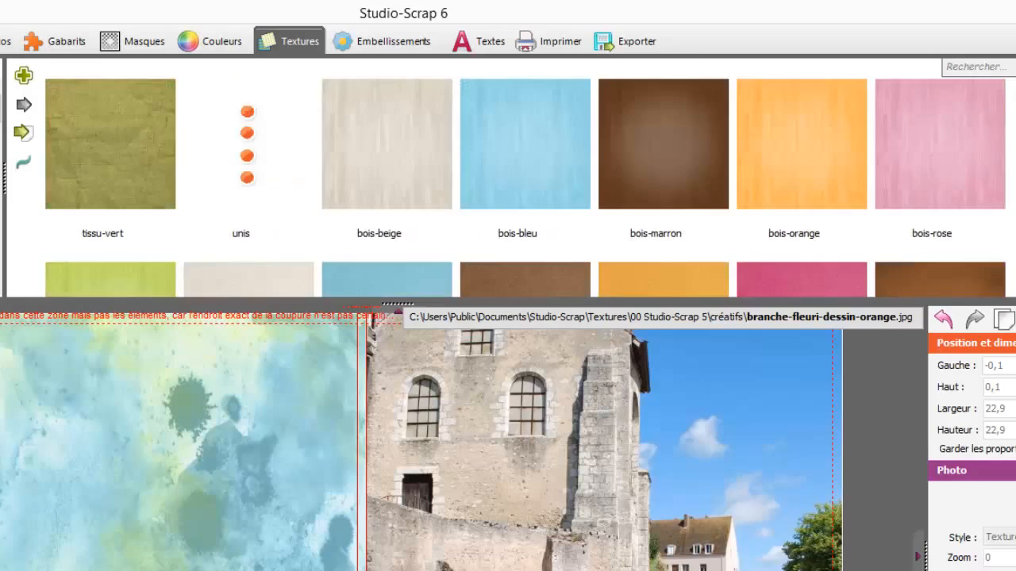
scroll(966, 159, down, 3)
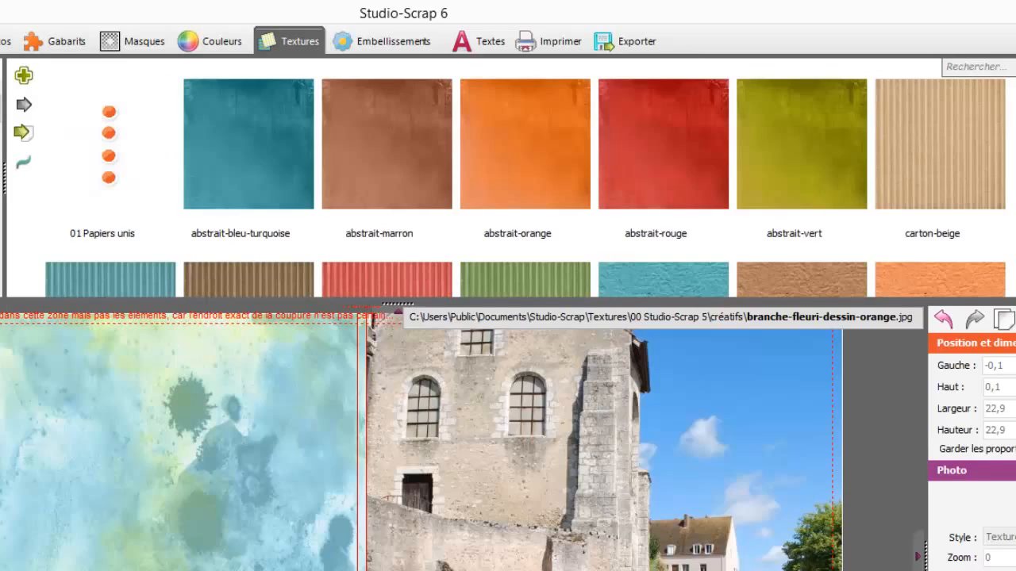
click(966, 160)
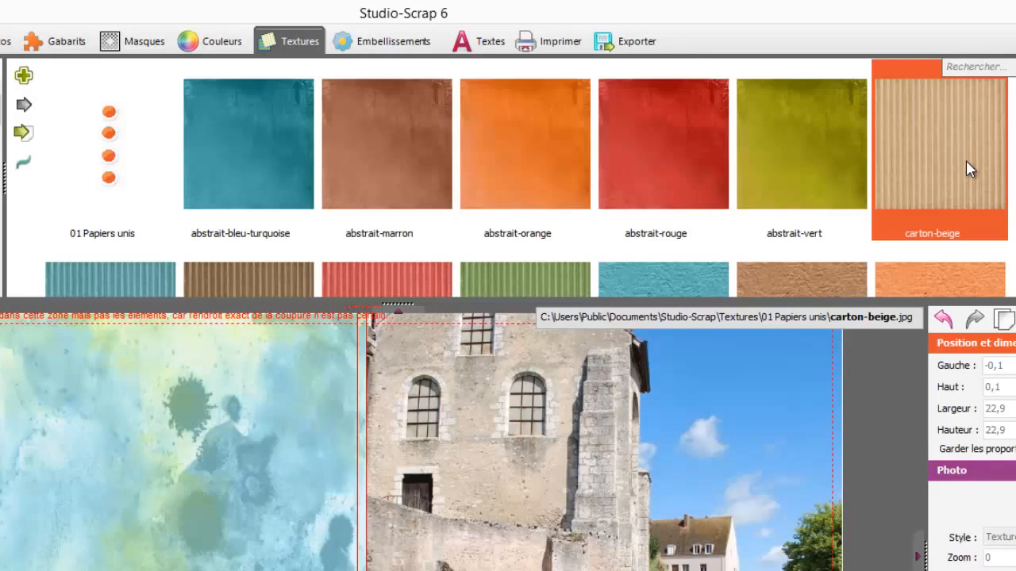
click(23, 75)
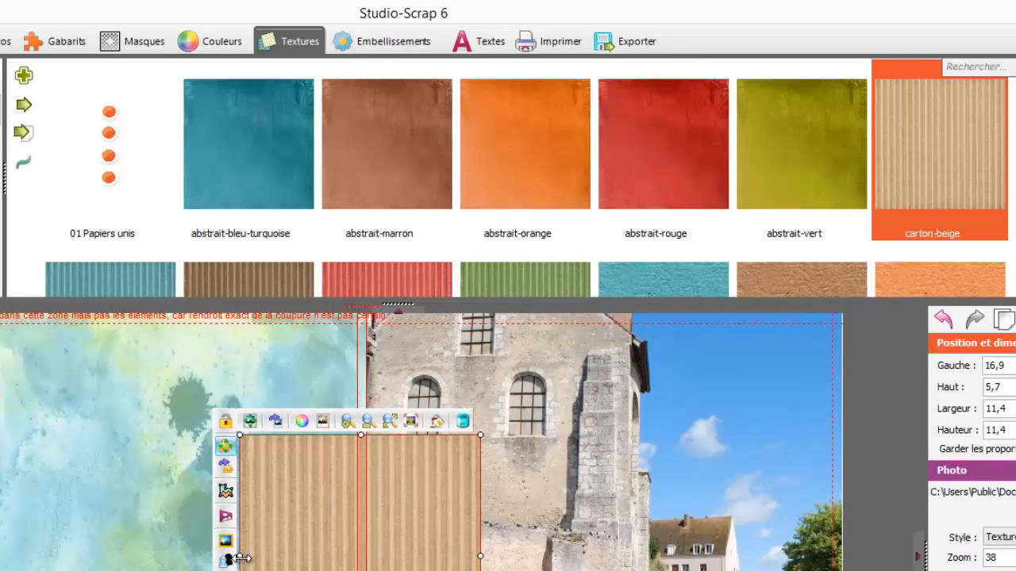
Shape the carton-beige texture into a narrow, full-height band centred over the cover's spine.
drag(245, 558, 365, 439)
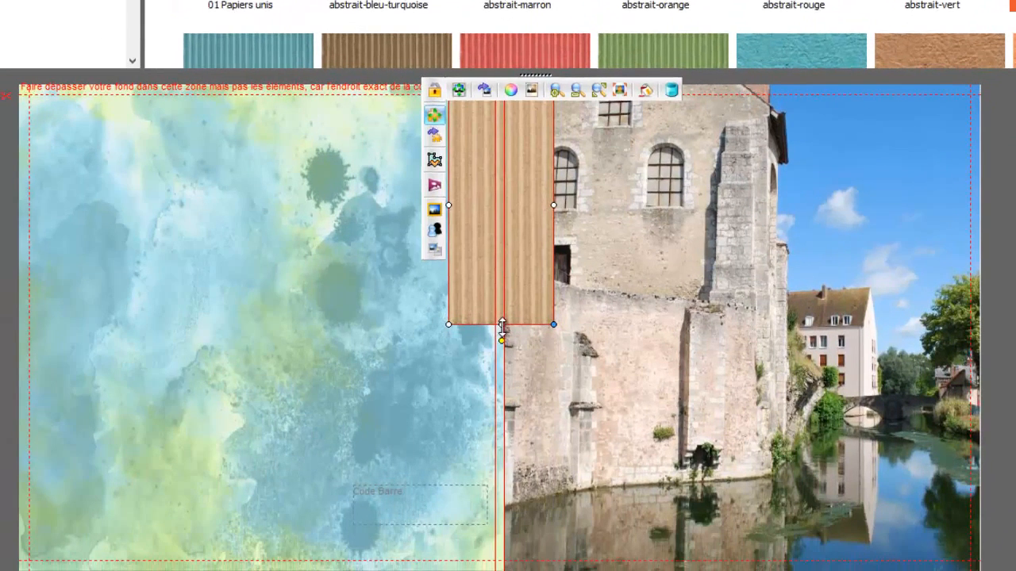
drag(364, 553, 366, 570)
drag(508, 557, 512, 566)
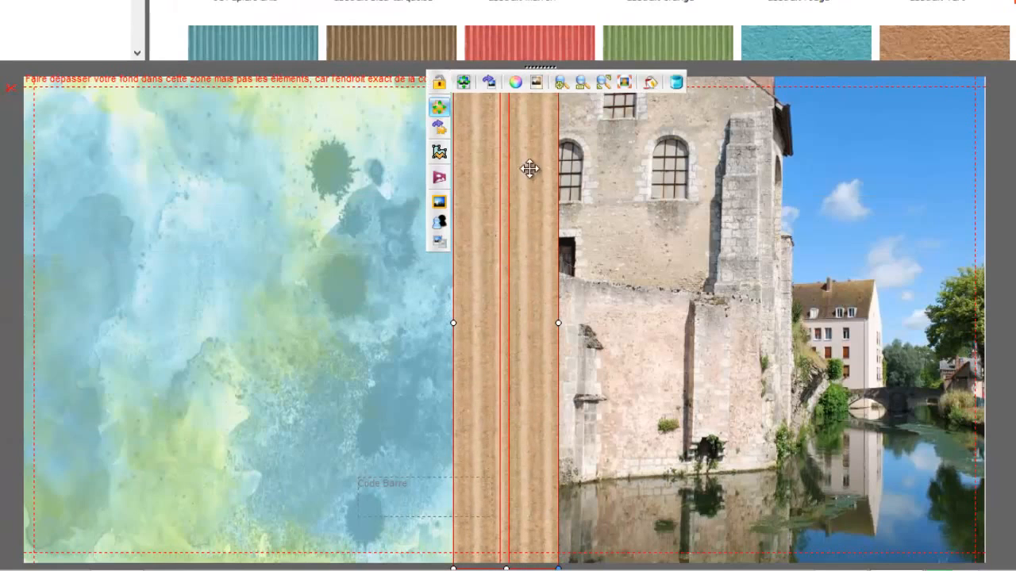
Reduce the texture zoom inside the carton-beige spine band and give the band a shadow by raising the shadow's attenuation.
click(582, 85)
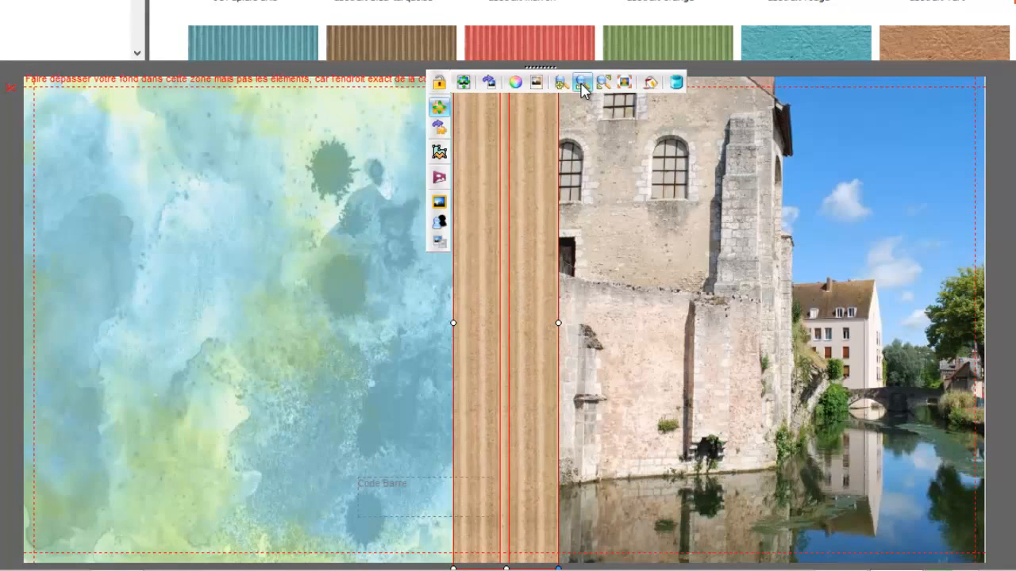
click(582, 84)
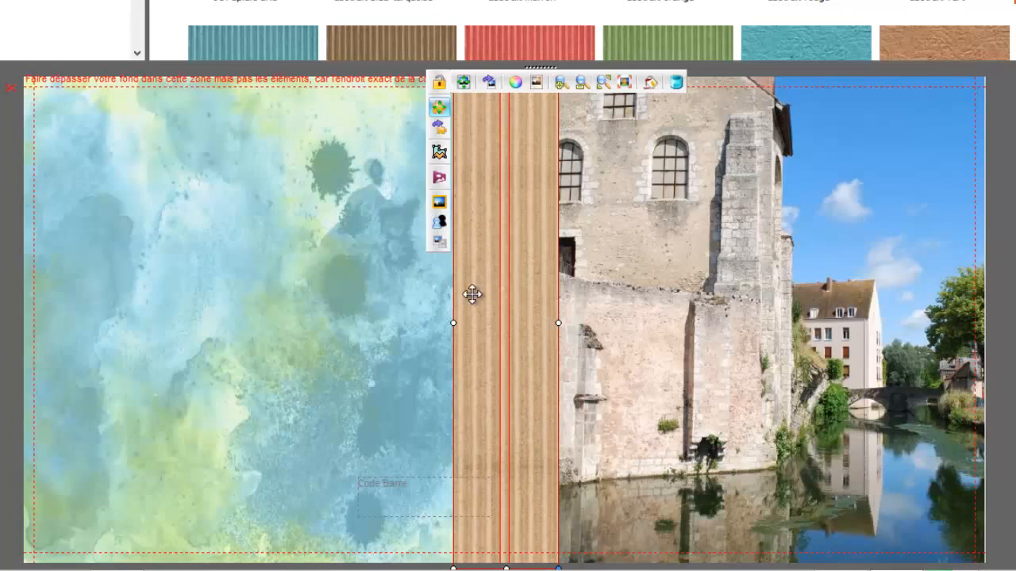
click(439, 222)
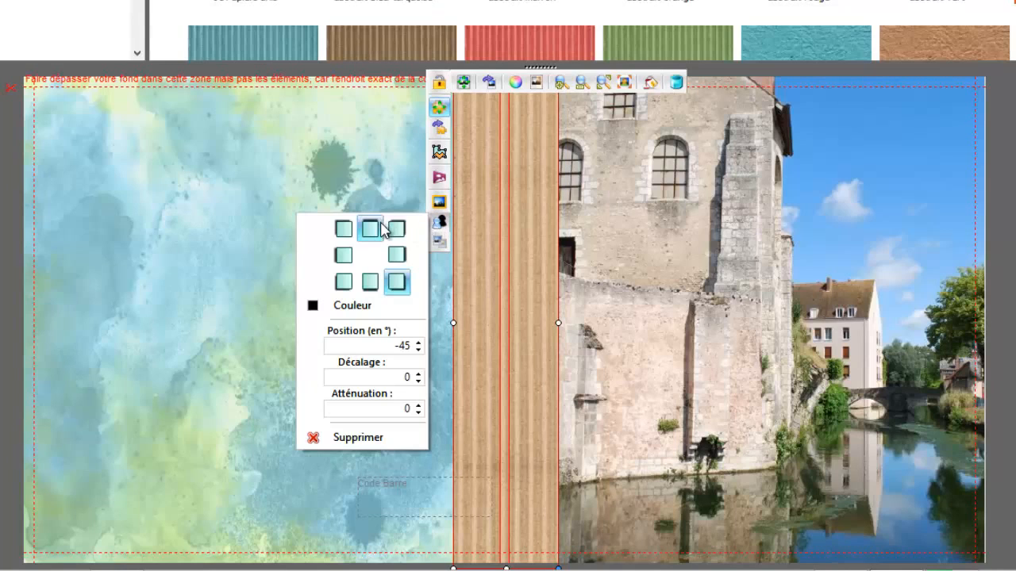
click(418, 407)
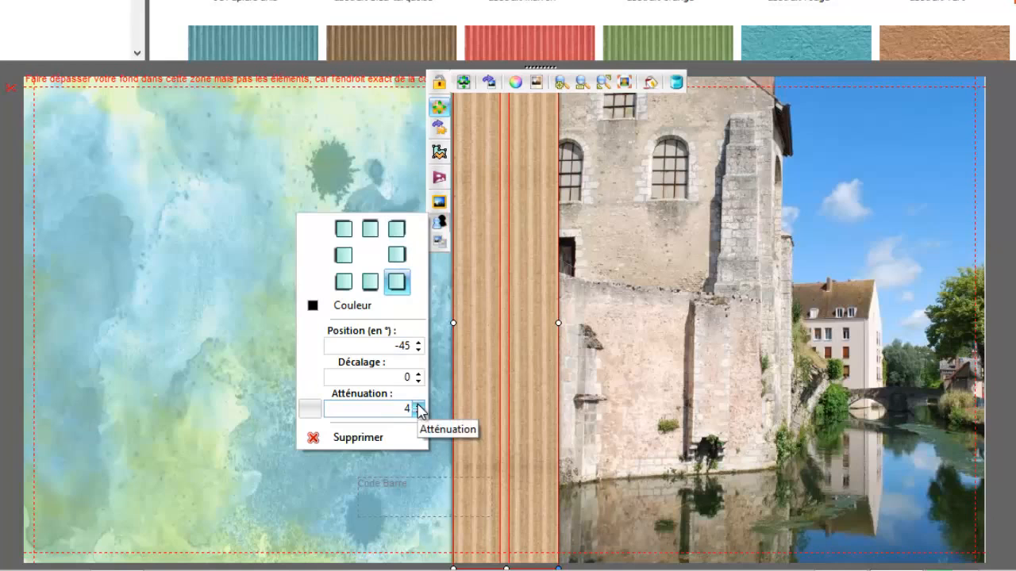
click(418, 406)
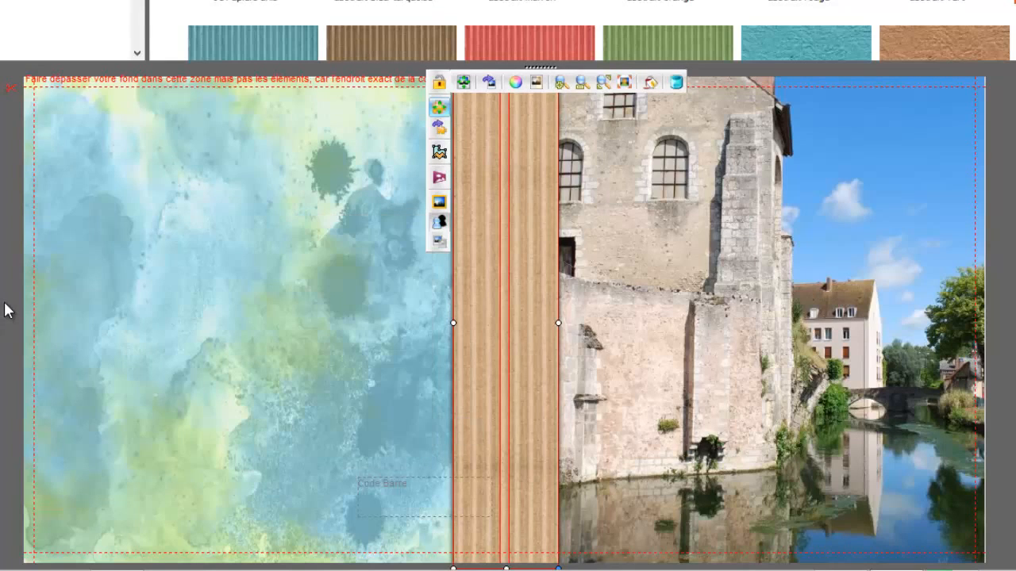
Narrow the chartres photo on the spine side so it starts about 25 cm from the cover's left edge, just under the band.
click(715, 297)
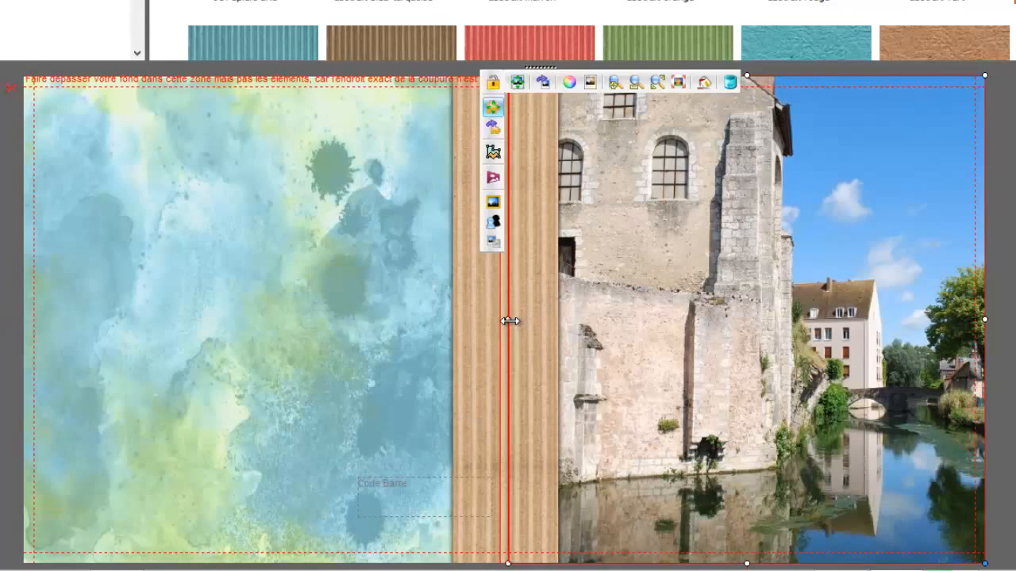
drag(509, 319, 553, 324)
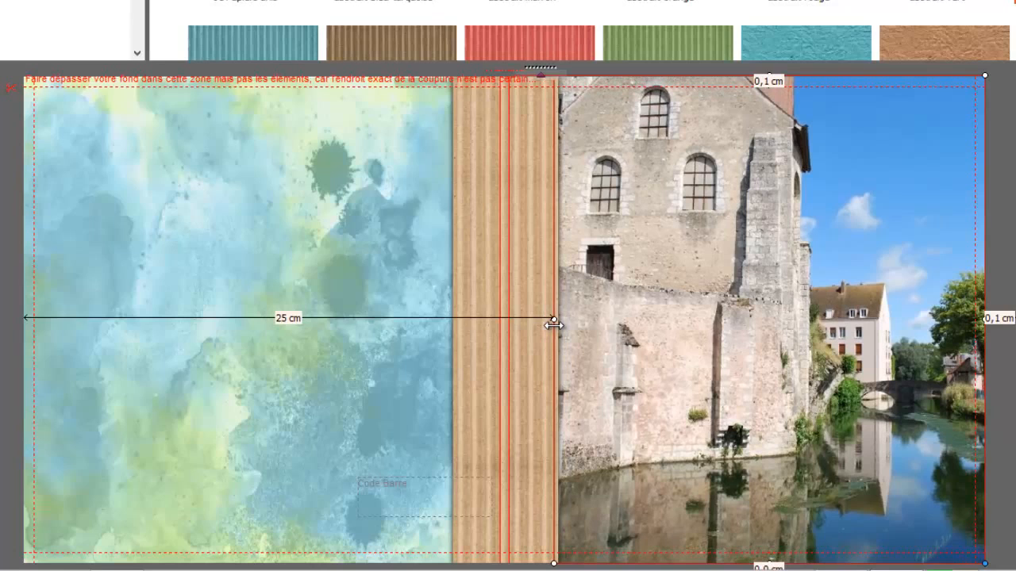
click(254, 325)
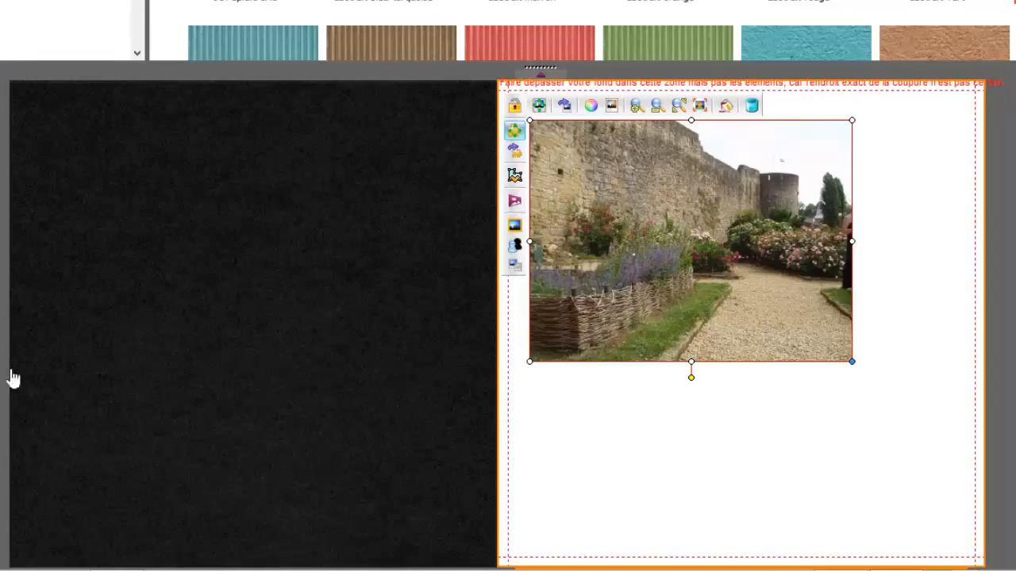
Move the lorraine photo on page 1 inside the safety margin, about 1.3 cm from the left edge and 1.1 cm from the top.
drag(689, 214, 700, 186)
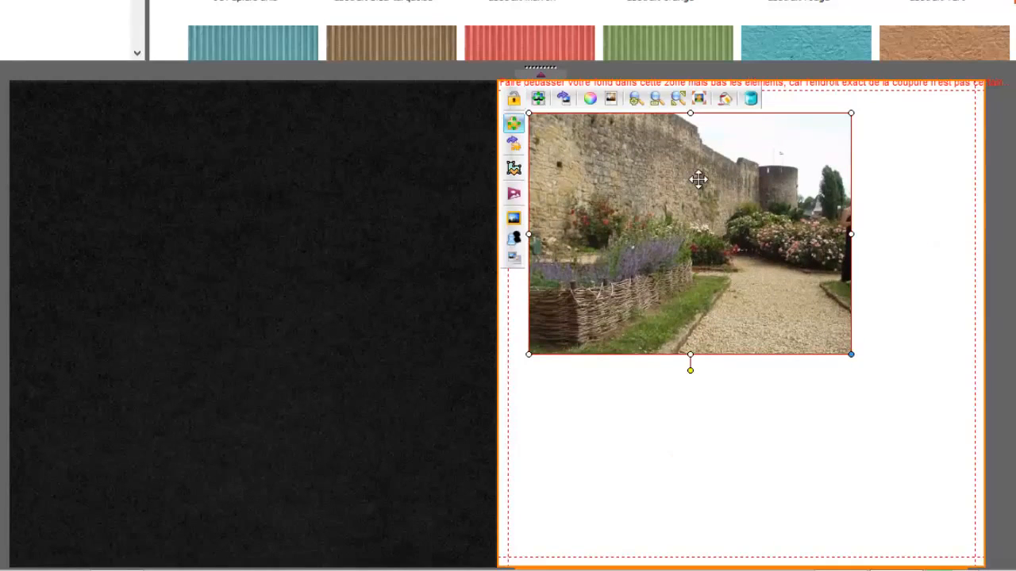
drag(698, 179, 679, 156)
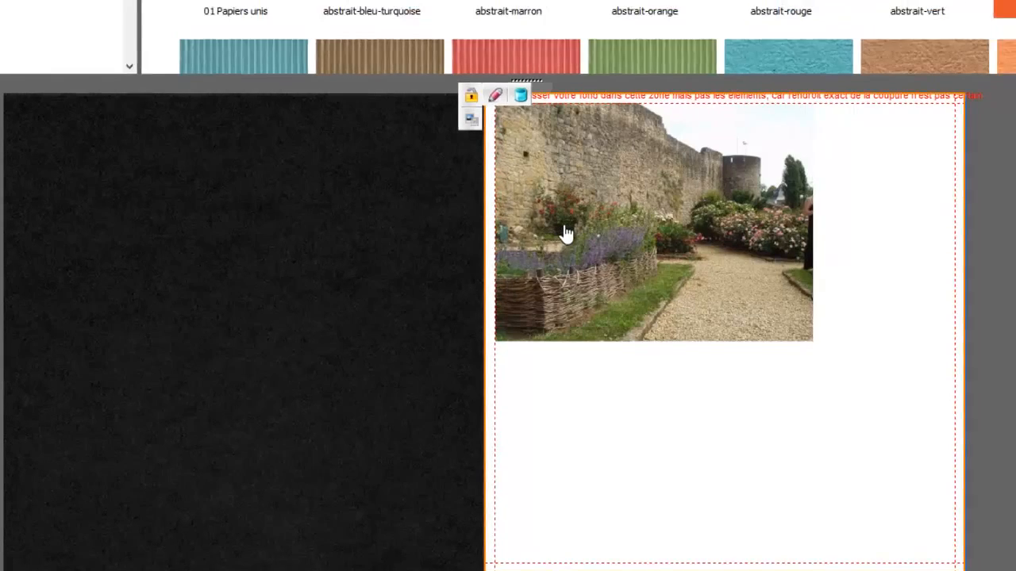
drag(633, 167, 639, 173)
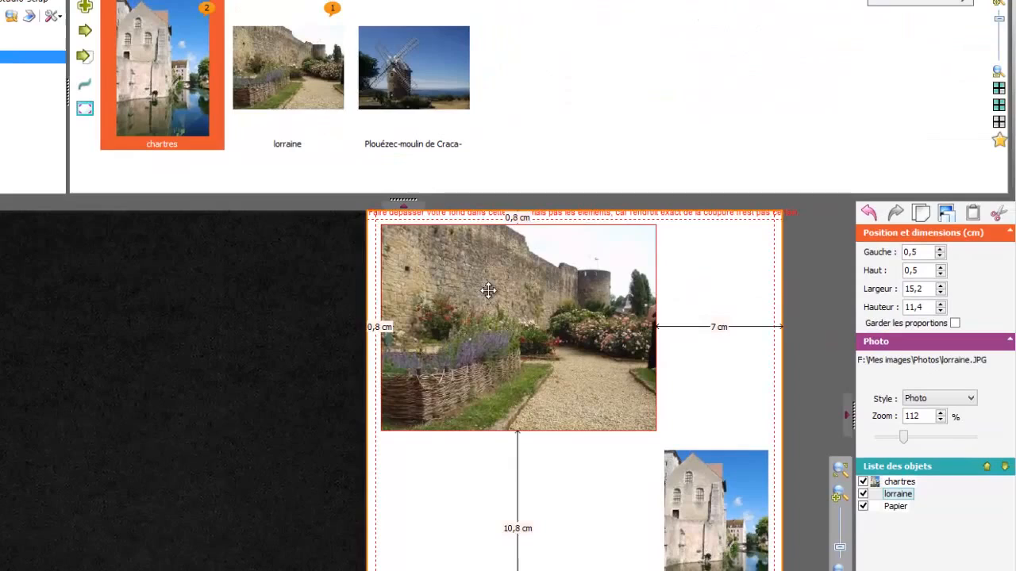
drag(488, 291, 497, 297)
Replace the small chartres photo on page 1 with the Plouézec windmill photo, enlarged to about 13.4 x 10 cm.
click(725, 543)
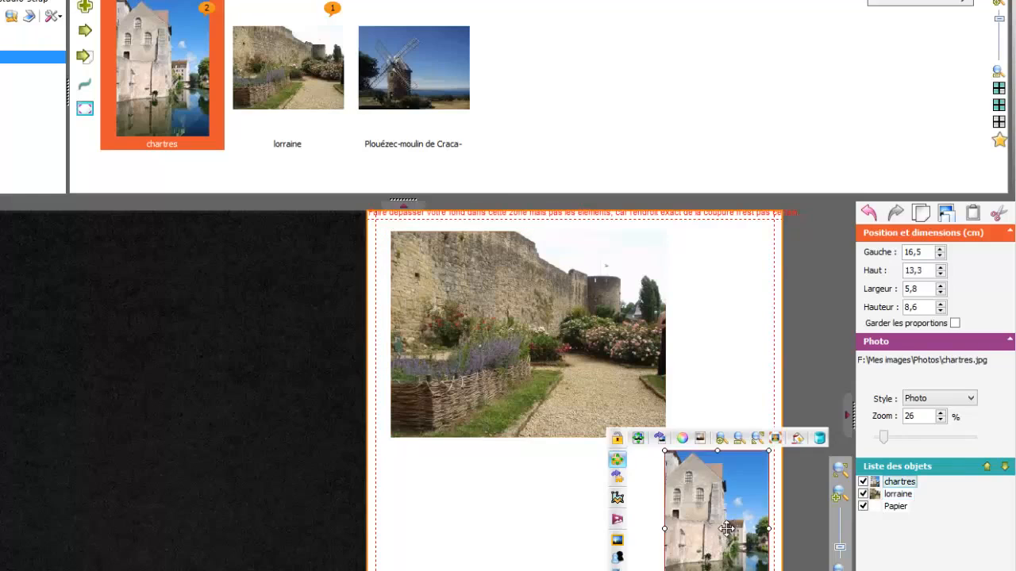
click(821, 440)
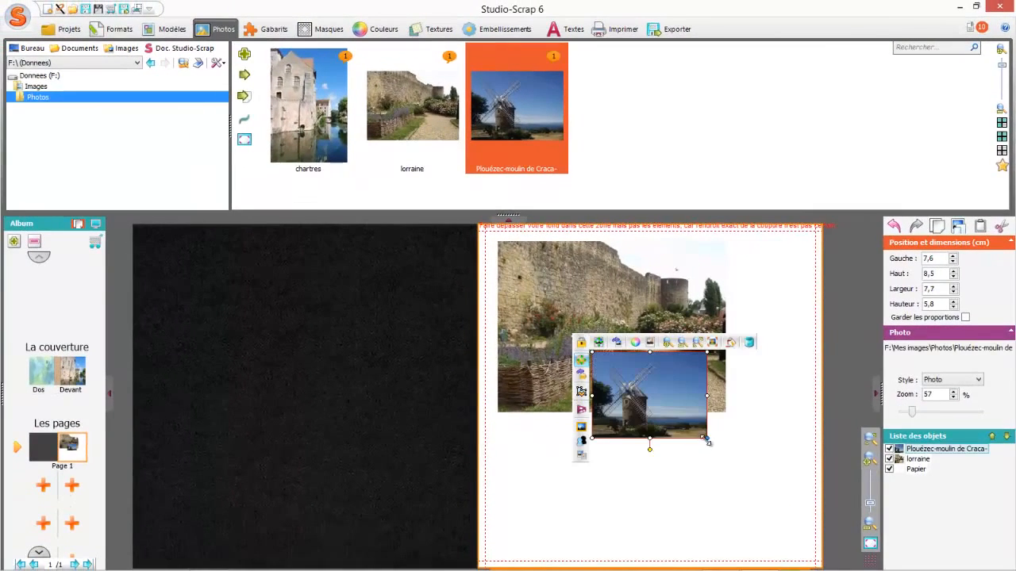
drag(707, 441, 795, 538)
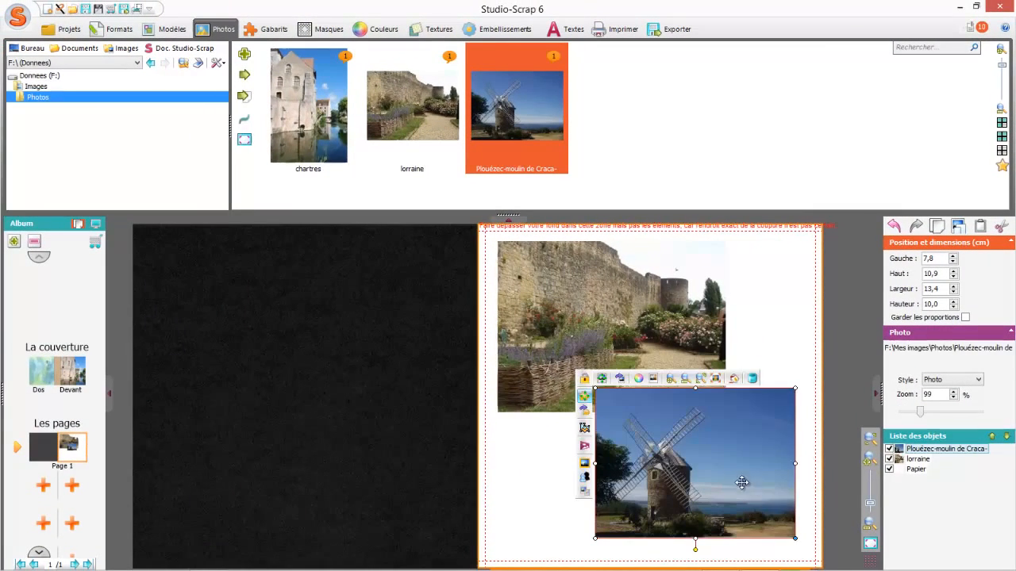
Shrink the lorraine photo to about 13.5 x 10.1 cm and move the windmill photo about 8.5 cm from the left and 12 cm from the top.
click(684, 364)
drag(725, 412, 714, 447)
click(703, 427)
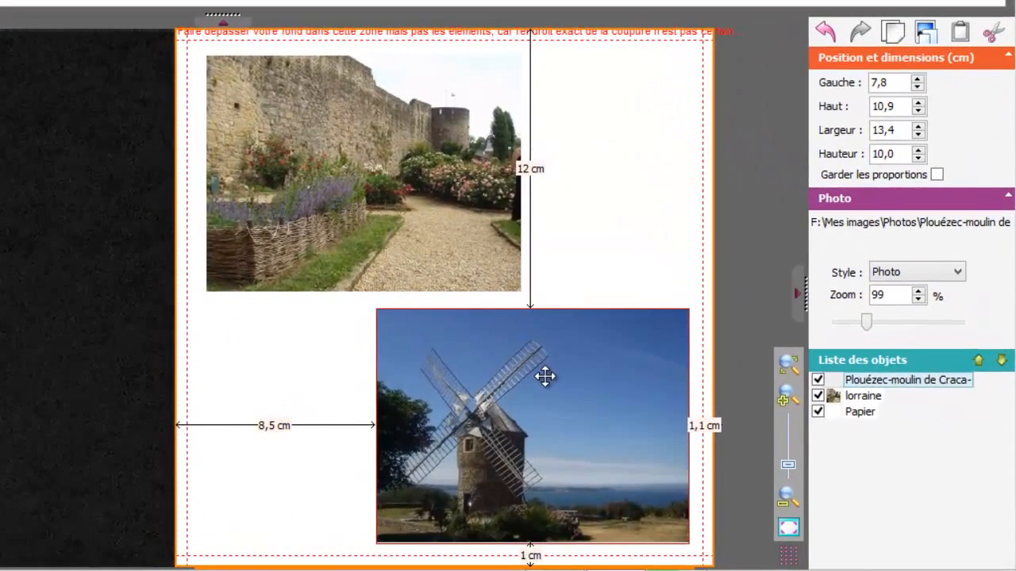
drag(545, 376, 547, 379)
Apply a softened drop shadow falling toward the lower right to both the lorraine and windmill photos on page 1.
click(259, 350)
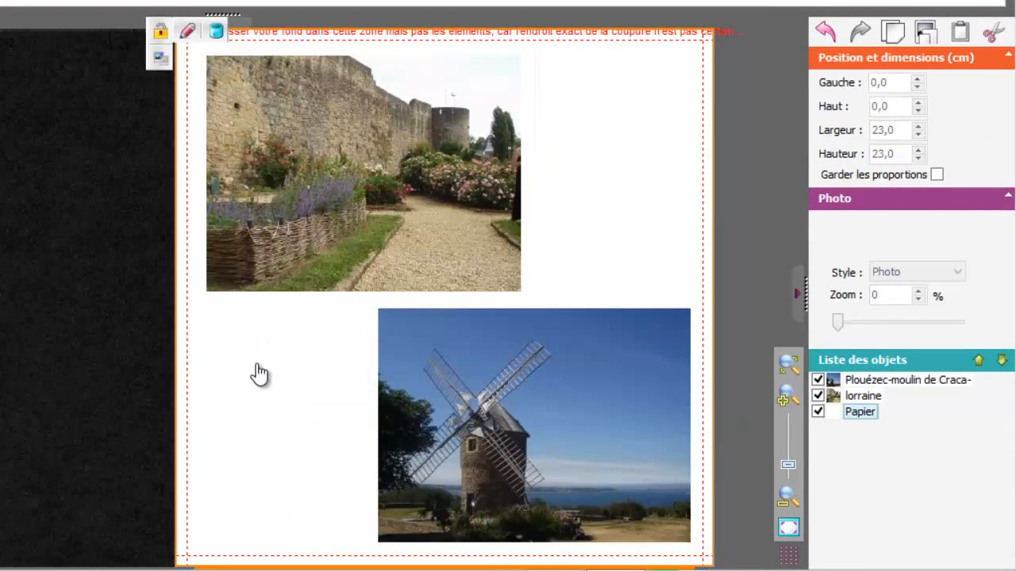
click(278, 206)
ctrl+click(455, 410)
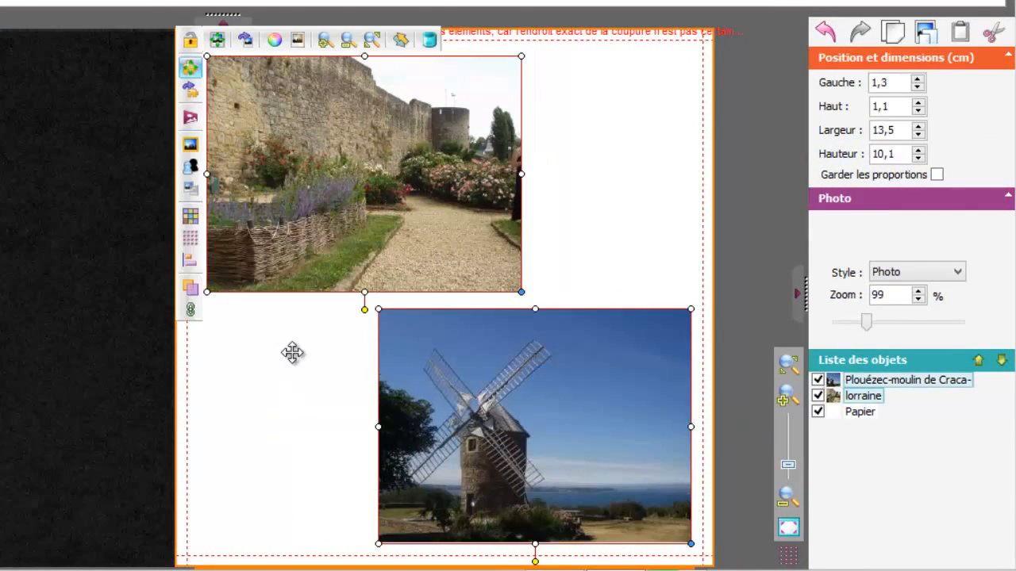
click(191, 173)
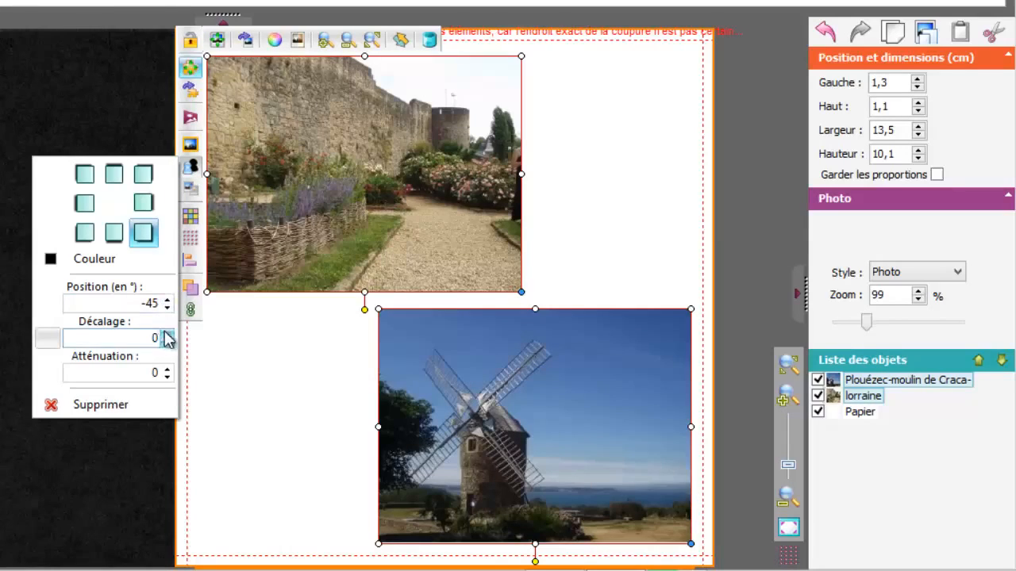
click(168, 369)
click(309, 415)
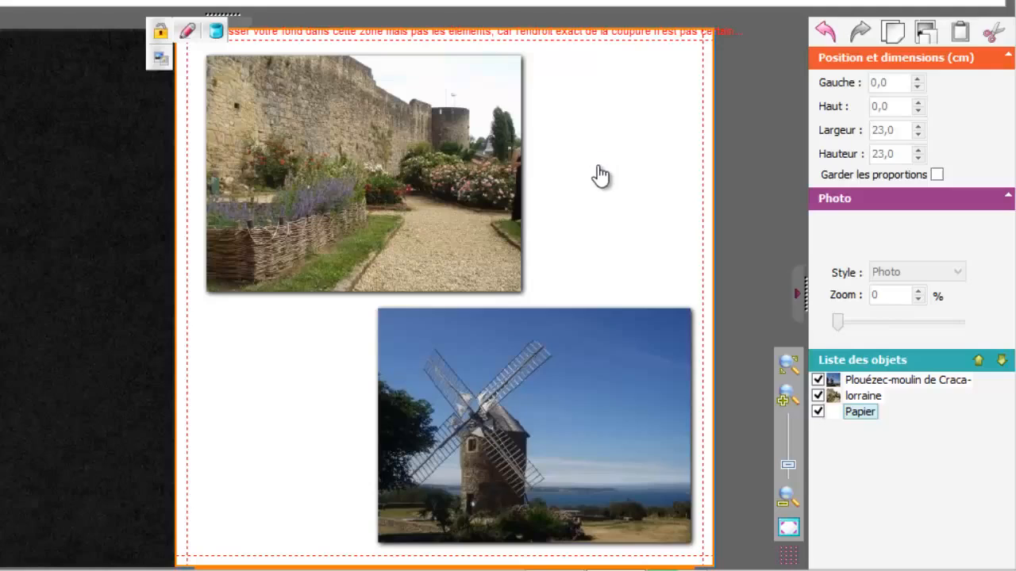
Delete the lorraine photo and widen the windmill photo to about 22 cm so it spans the page between the side safety margins.
click(451, 184)
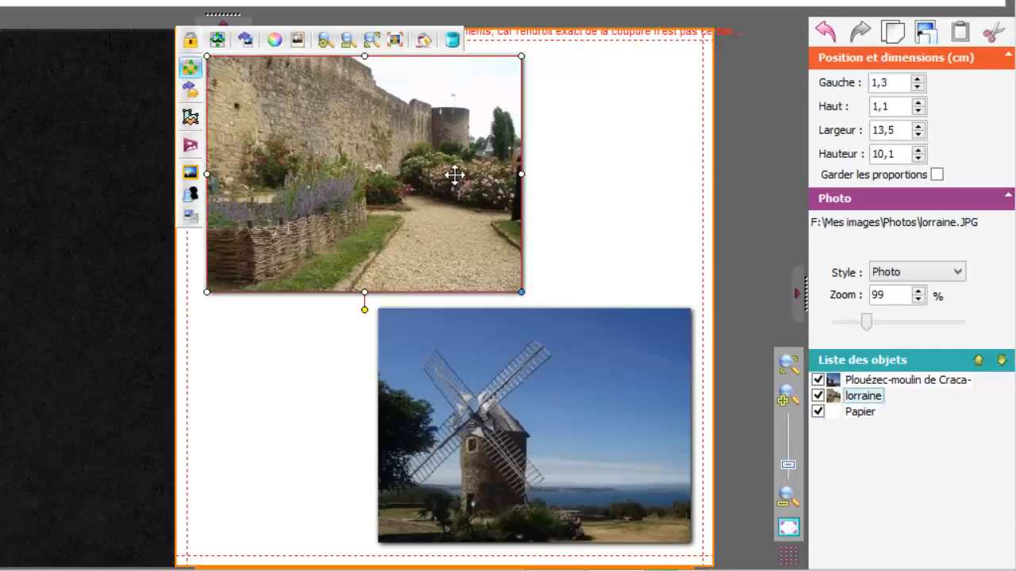
key(Delete)
click(389, 410)
drag(381, 427, 190, 439)
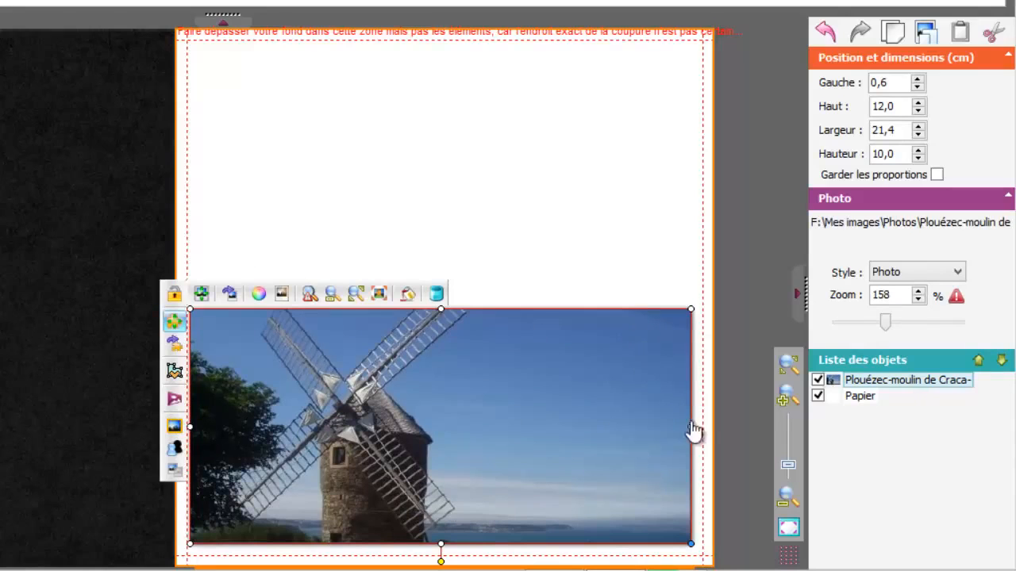
drag(690, 427, 692, 427)
drag(698, 426, 705, 427)
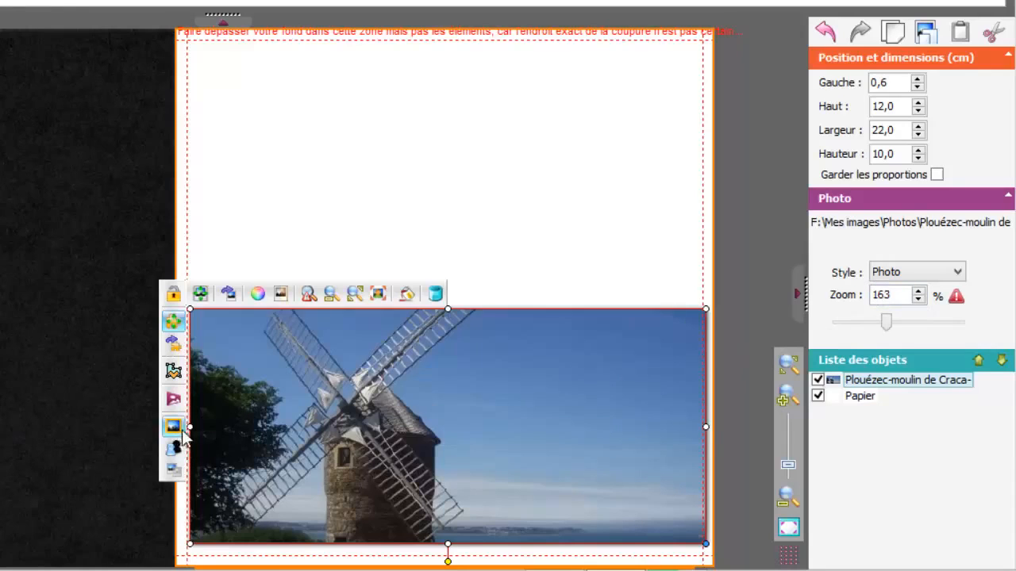
Extend the windmill photo to the left, right and bottom edges of page 1, past the safety margins.
drag(191, 428, 174, 425)
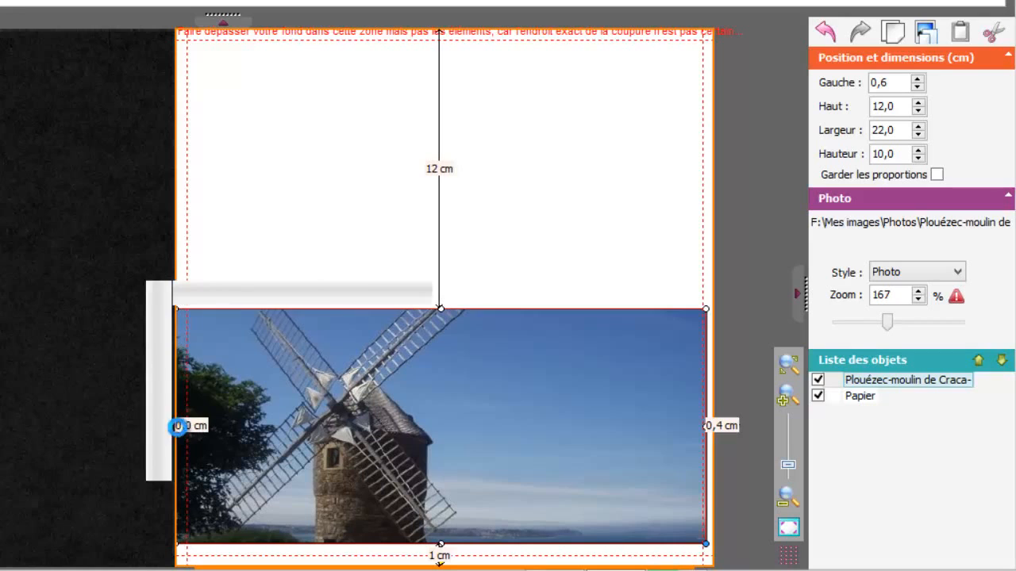
drag(706, 426, 712, 426)
drag(442, 544, 442, 564)
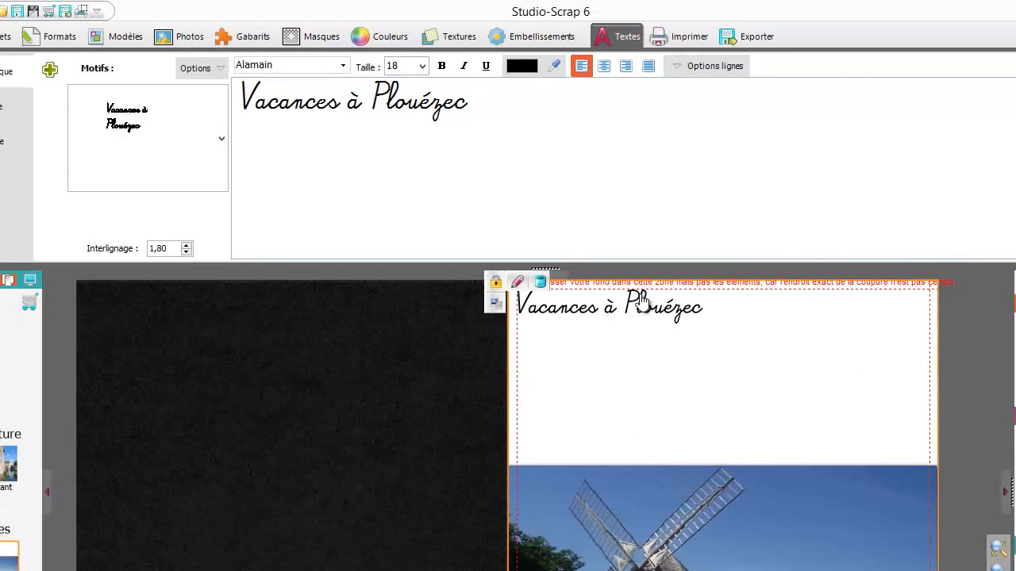
Move the "Vacances à Plouézec" title on page 1 inward, clear of the safety margin at the page's upper-left corner.
click(545, 306)
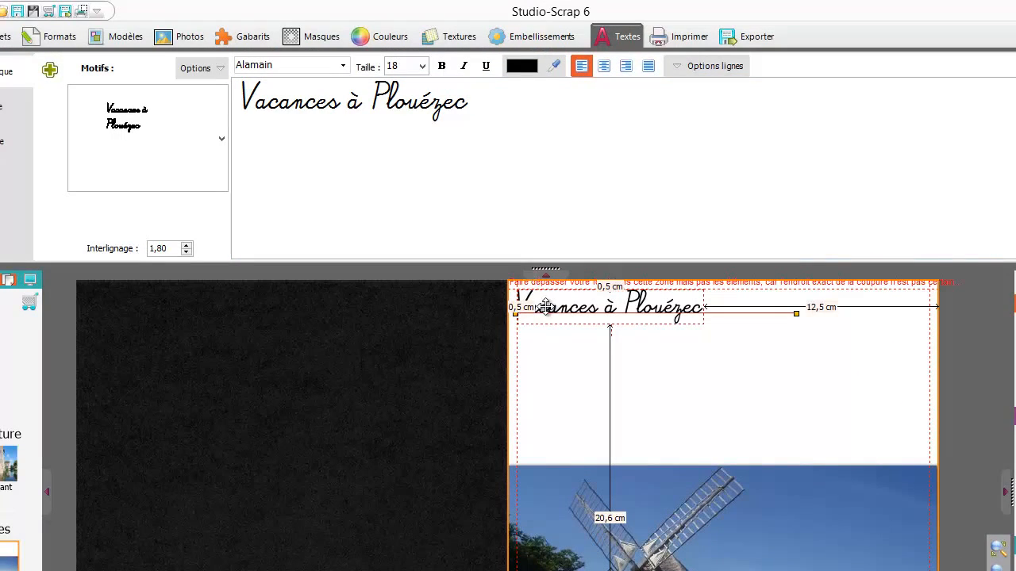
drag(545, 307, 547, 309)
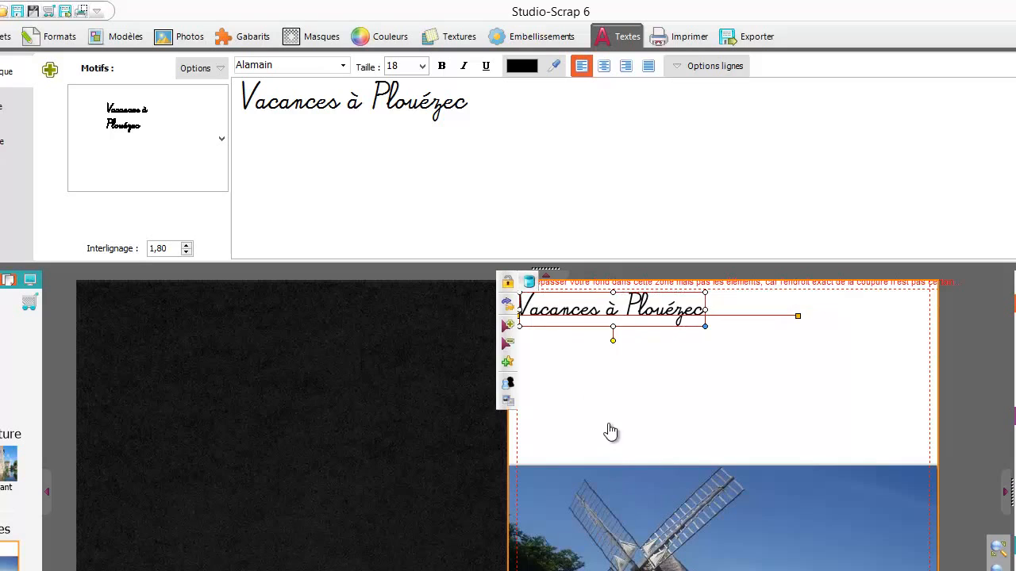
click(595, 383)
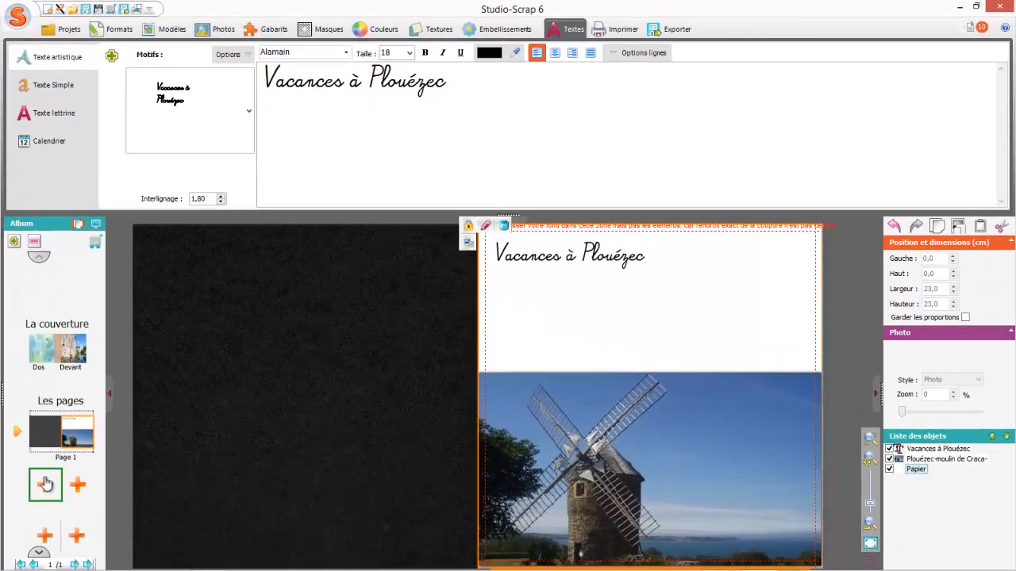
Add pages 2 and 3 to the album and make page 2 the active page.
click(45, 484)
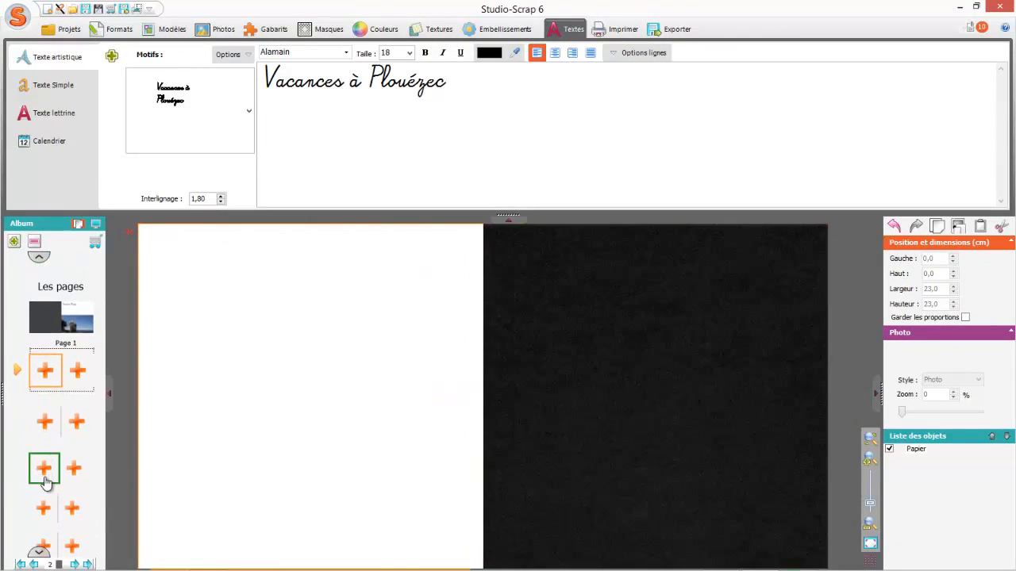
click(79, 360)
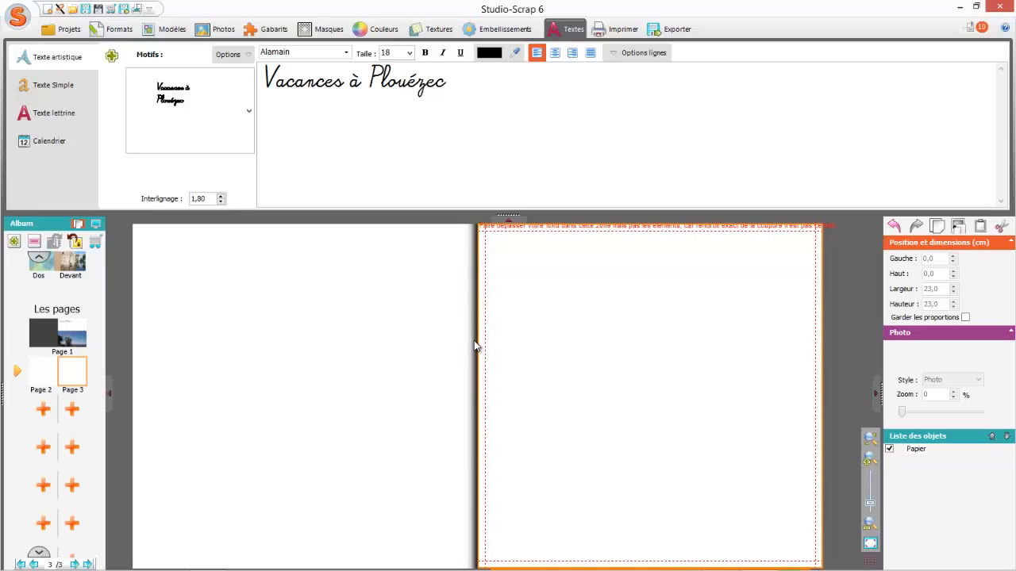
click(397, 334)
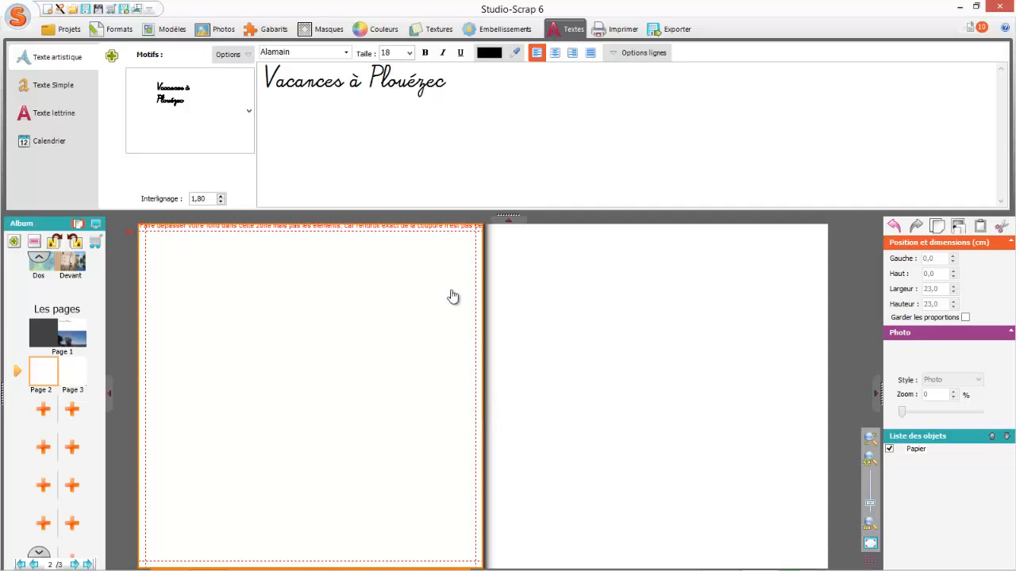
Add the "Vacances à Plouézec" text to page 2 near the spine, about 11.5 cm from the left and 2.3 cm from the top.
click(112, 55)
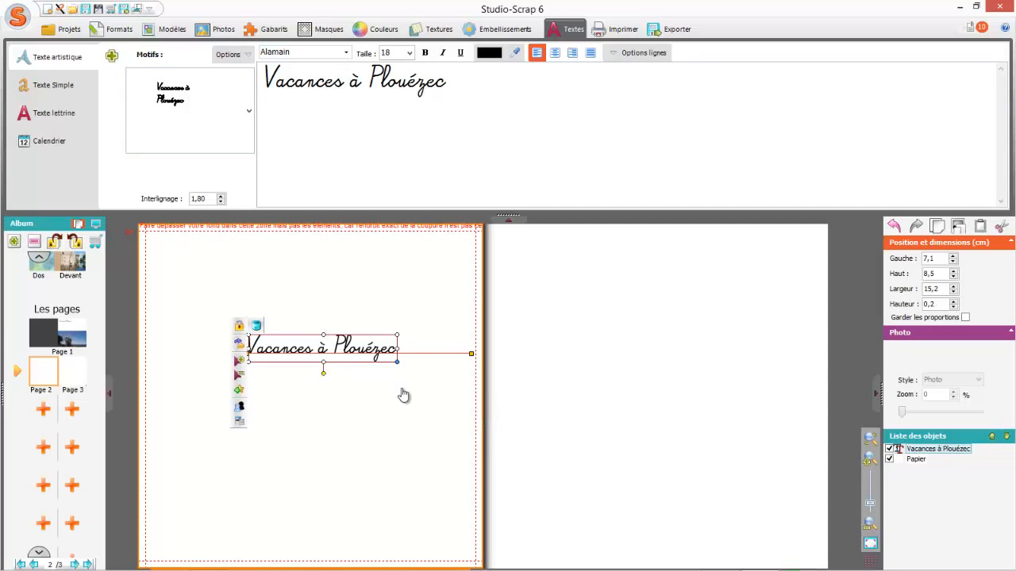
drag(333, 347, 390, 257)
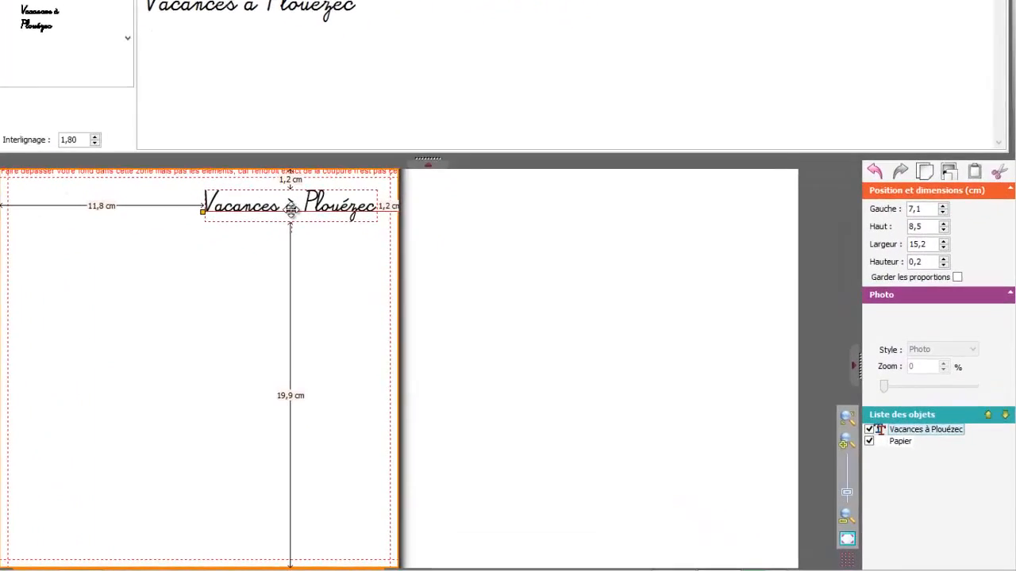
drag(291, 208, 282, 201)
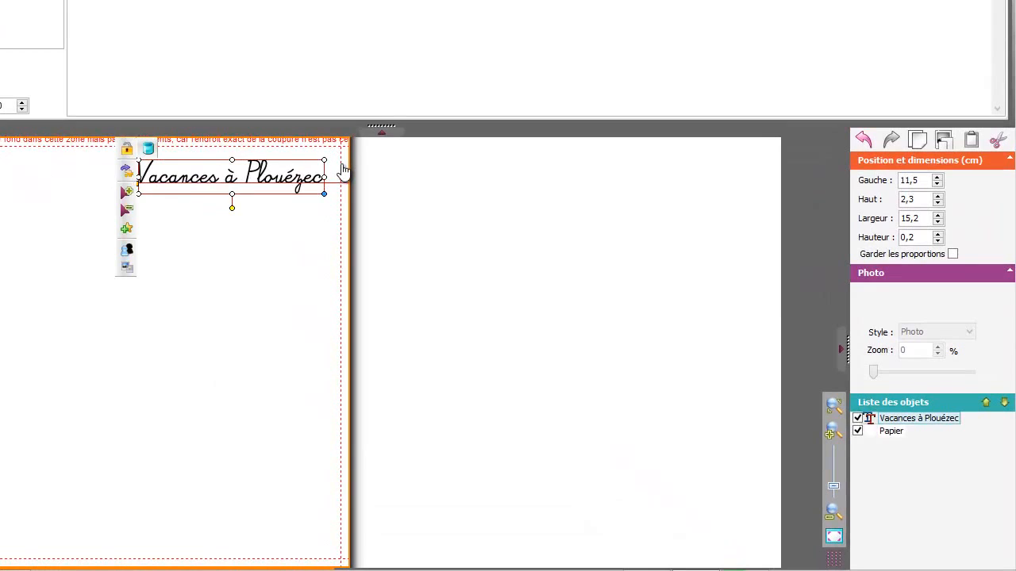
click(451, 186)
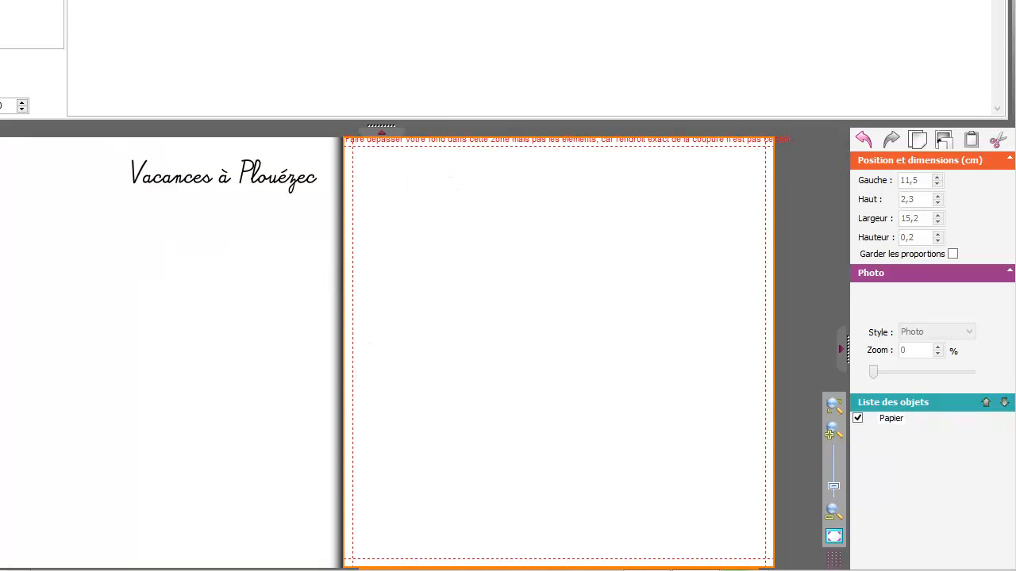
Select the upper landscape photo on page 2.
click(366, 277)
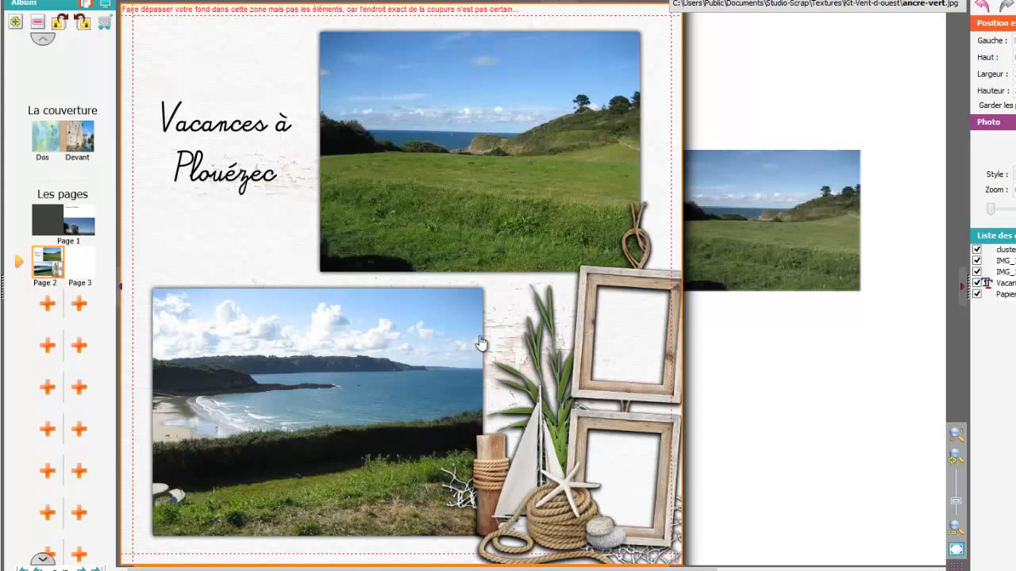
click(457, 243)
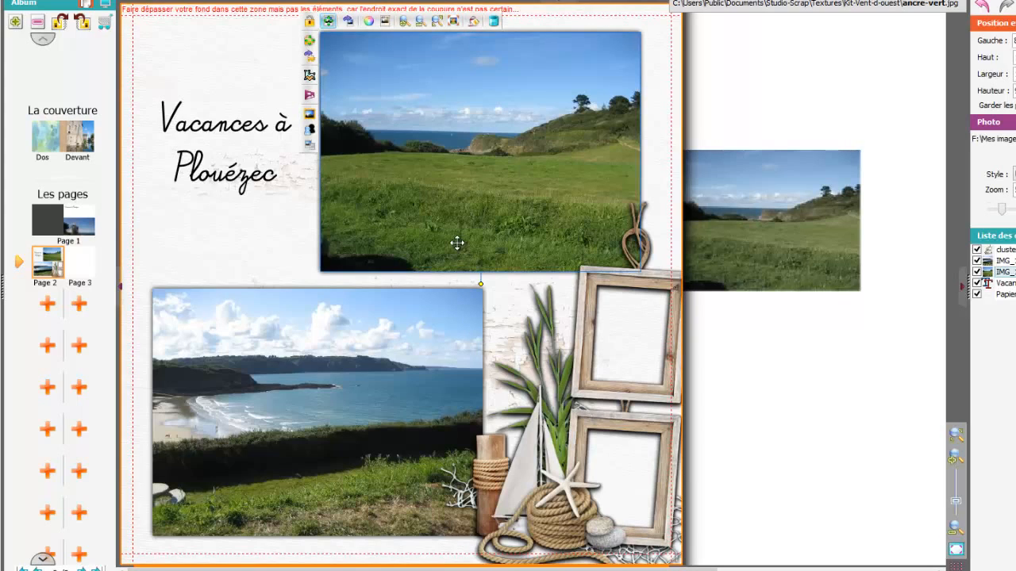